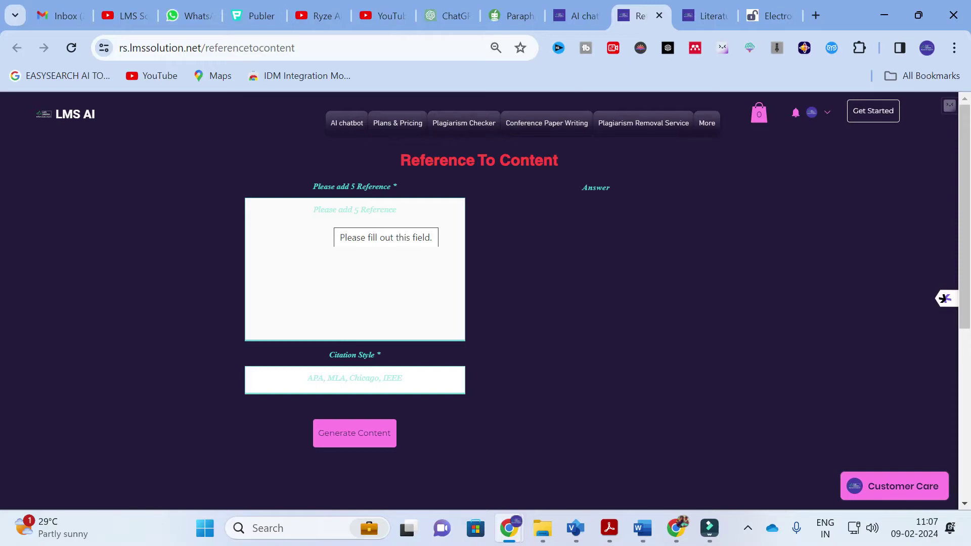
# Paste the five DC-DC converter references, set citation style to apa, and generate the paragraph.
pyautogui.click(324, 215)
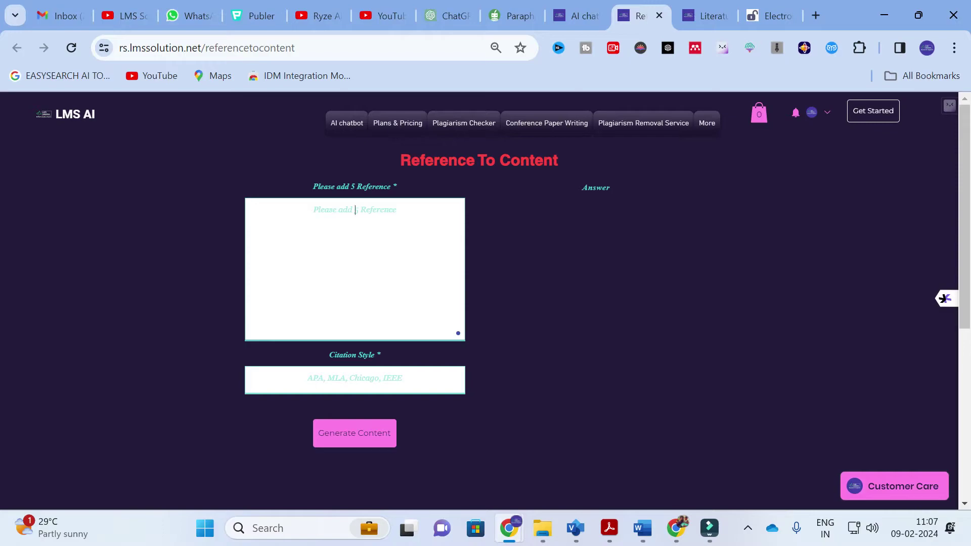
pyautogui.hotkey('ctrl', 'v')
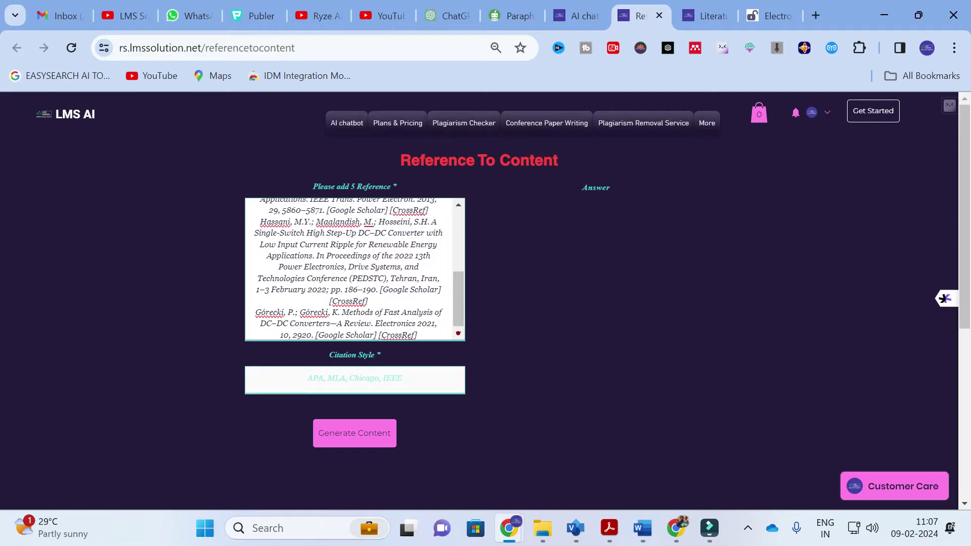
pyautogui.click(344, 379)
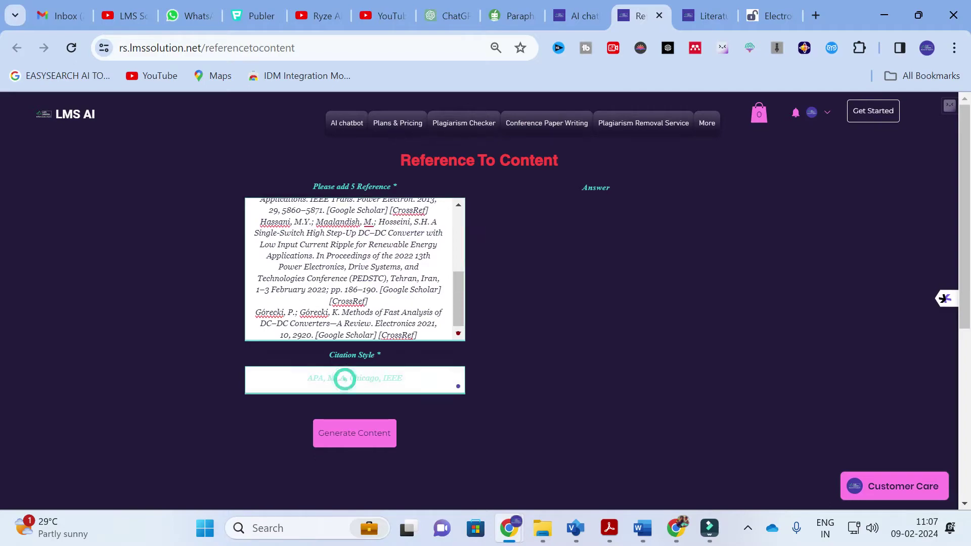
pyautogui.write('apa')
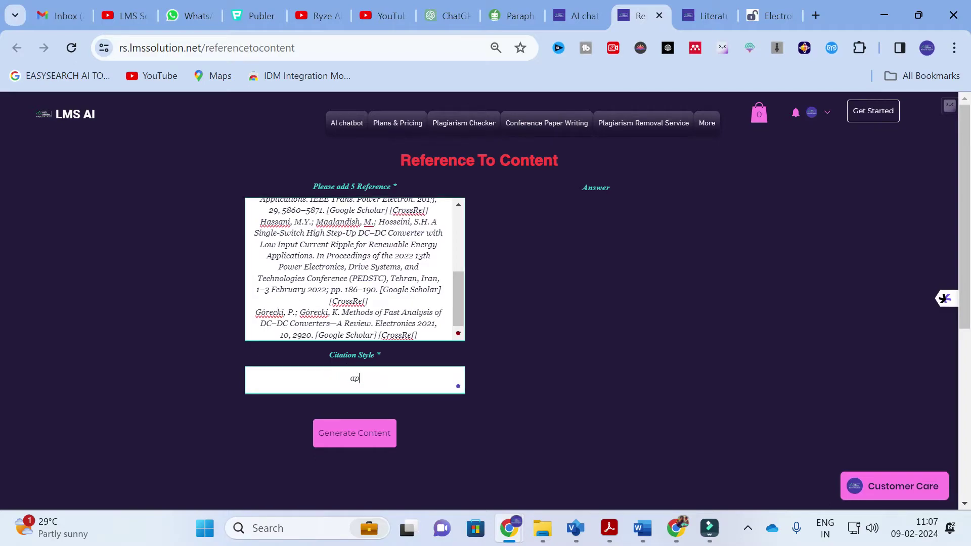
pyautogui.click(354, 433)
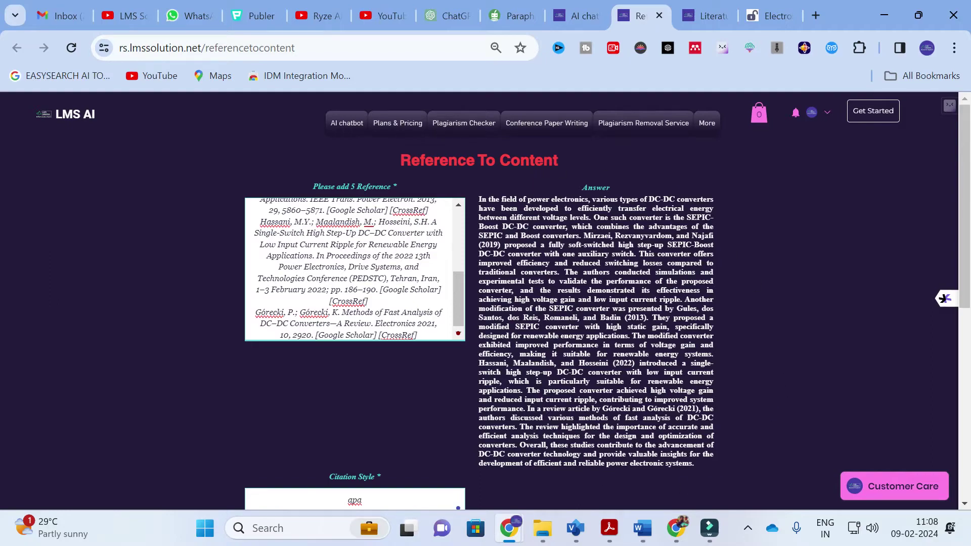
# Read the answer's citations, including the Mirzaei, Rezvanyvardom, and Najafi (2019) sentence, then return to the tools page.
pyautogui.moveTo(548, 317); pyautogui.dragTo(648, 317)
pyautogui.moveTo(500, 362); pyautogui.dragTo(635, 363)
pyautogui.moveTo(595, 404)
pyautogui.mouseDown()
pyautogui.moveTo(672, 408)
pyautogui.moveTo(607, 412)
pyautogui.mouseUp()
pyautogui.click(564, 366)
pyautogui.moveTo(584, 235); pyautogui.dragTo(634, 245)
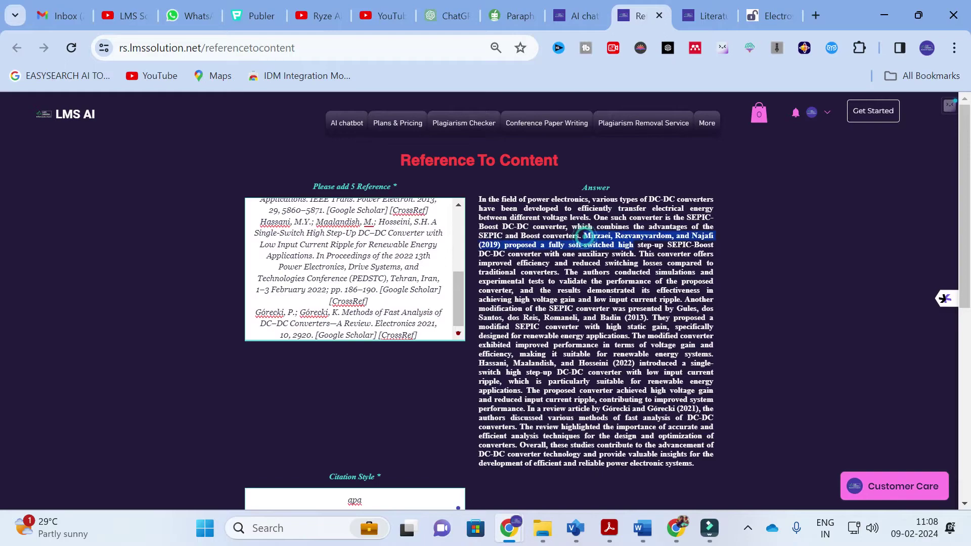
pyautogui.click(479, 244)
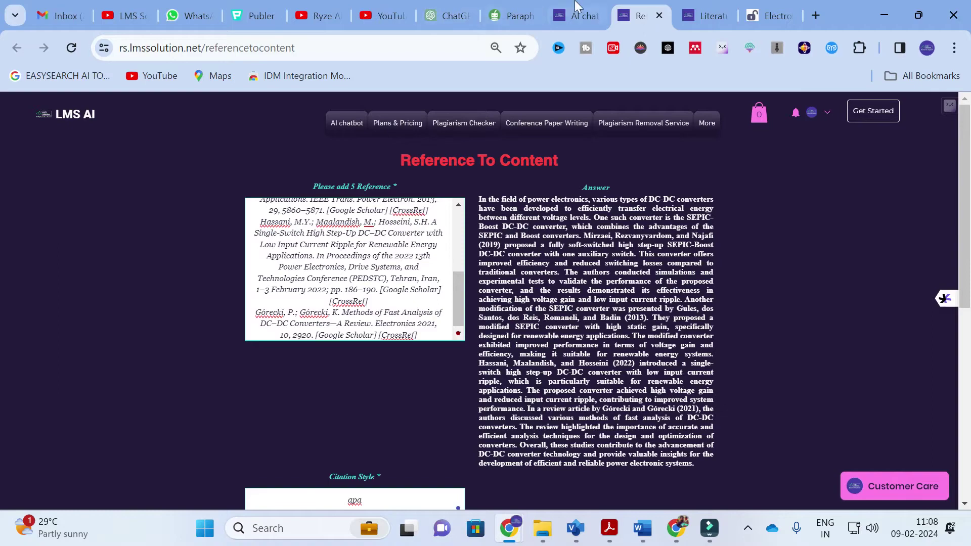
pyautogui.click(577, 16)
pyautogui.scroll(-2, 247, 303)
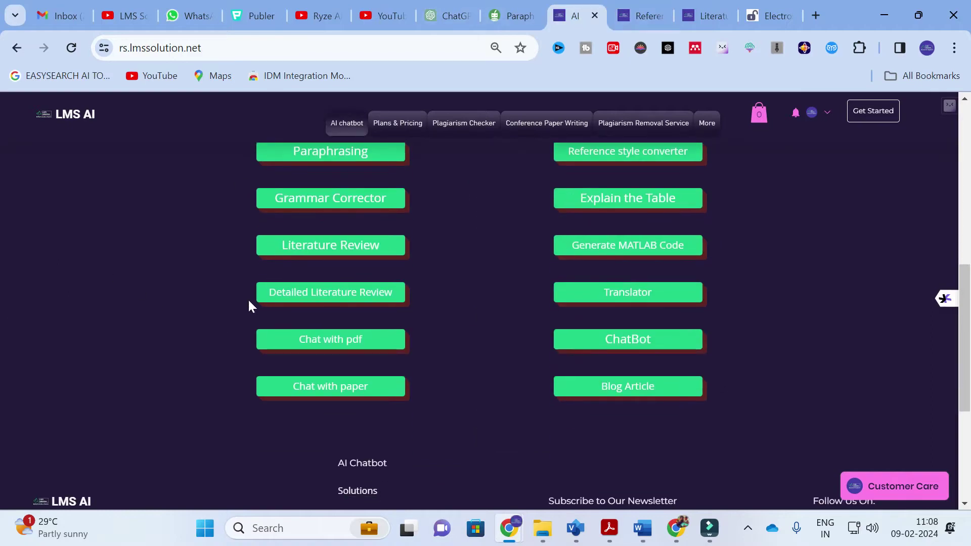
# Open the Detailed Literature Review tool and look over its form.
pyautogui.click(283, 292)
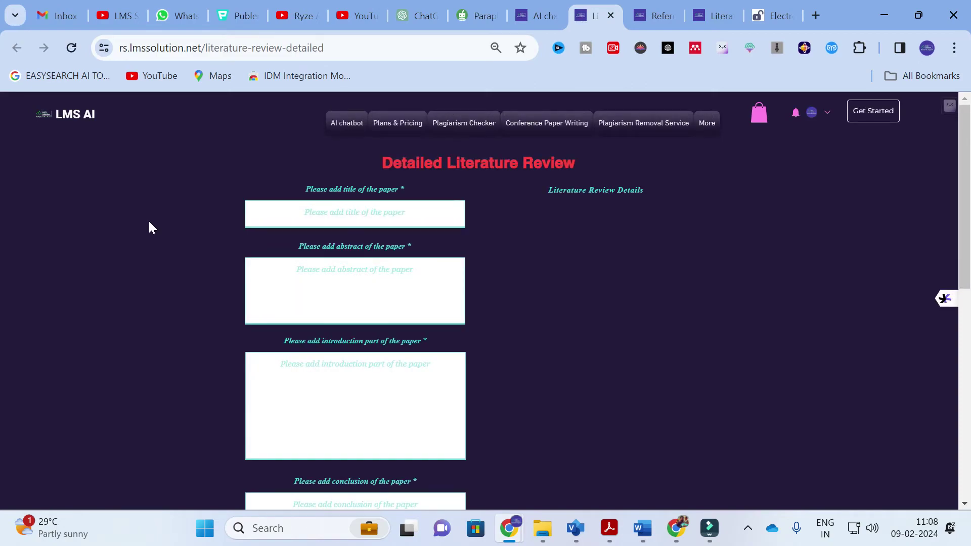
pyautogui.scroll(-3, 148, 219)
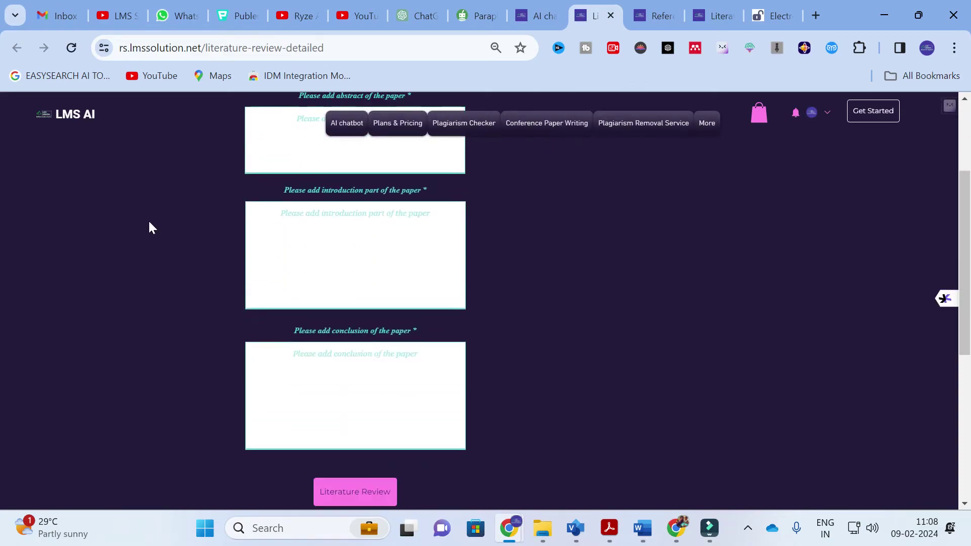
pyautogui.scroll(3, 147, 219)
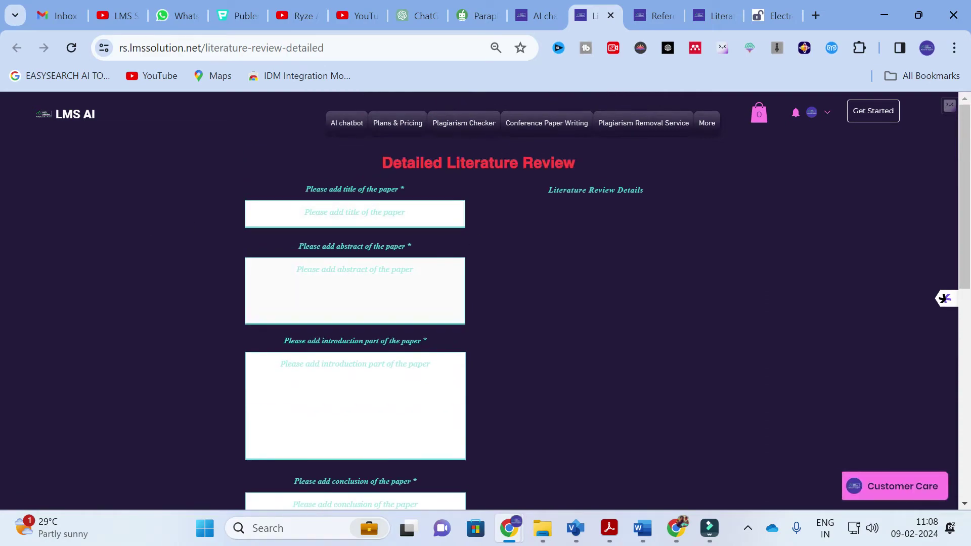
pyautogui.scroll(-3, 486, 304)
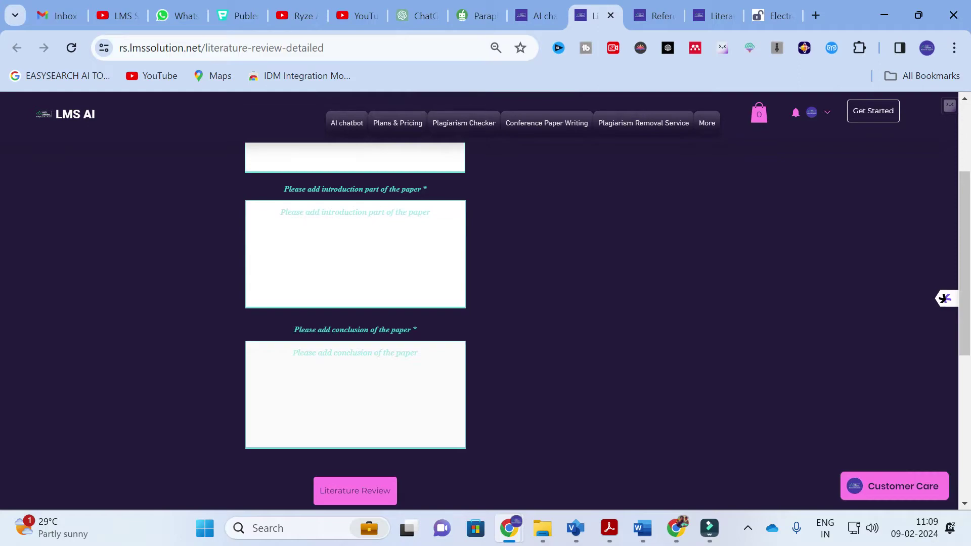
pyautogui.scroll(3, 369, 376)
# Copy the MDPI article's full title into the paper title field.
pyautogui.click(376, 213)
pyautogui.click(773, 15)
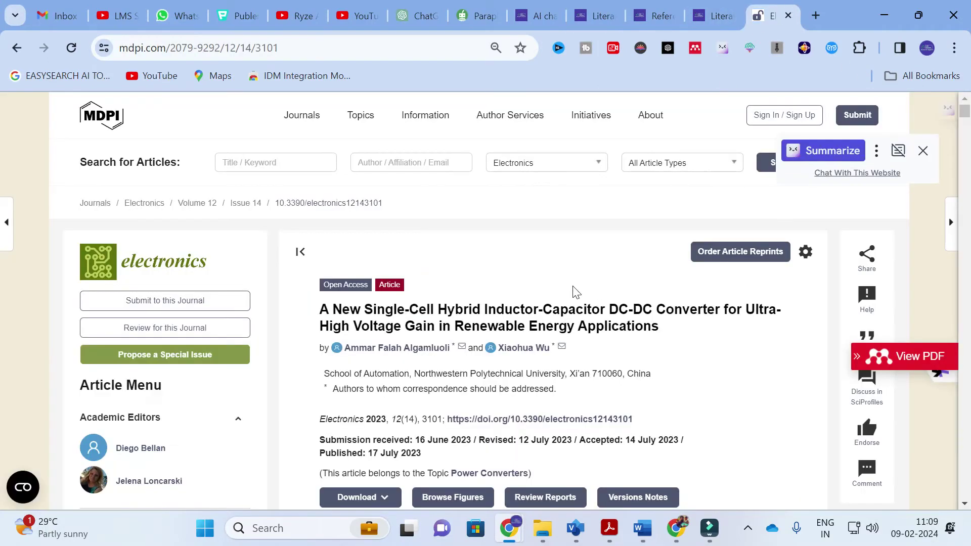
pyautogui.moveTo(320, 309); pyautogui.dragTo(693, 332)
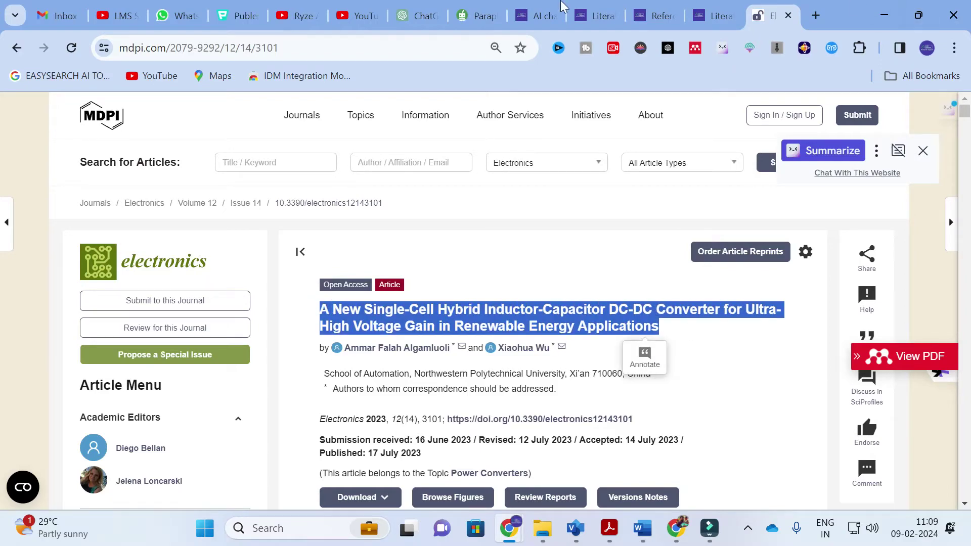
pyautogui.click(714, 15)
pyautogui.click(614, 7)
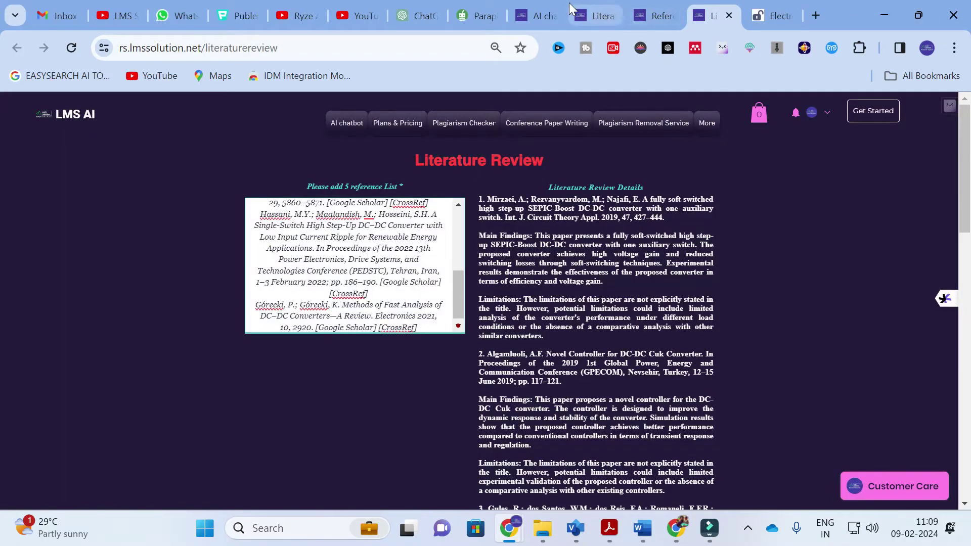
pyautogui.write('A Novel Single-Cell Hybrid Inductor-Capacitor DC-DC Converter for Ultra-High Voltage Gain in Renewable Energy Applications')
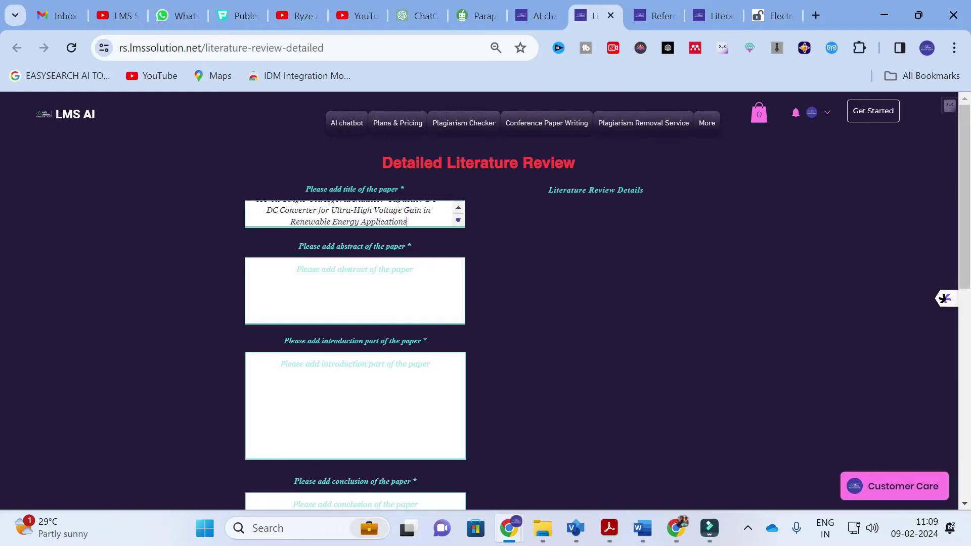
# Copy the article's whole abstract into the abstract field.
pyautogui.click(414, 281)
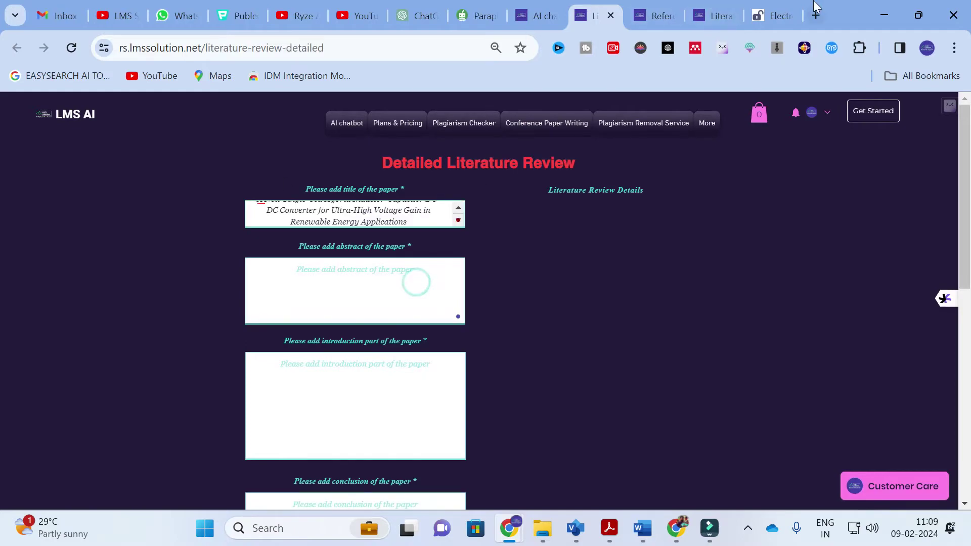
pyautogui.click(770, 16)
pyautogui.scroll(-9, 495, 191)
pyautogui.scroll(2, 321, 202)
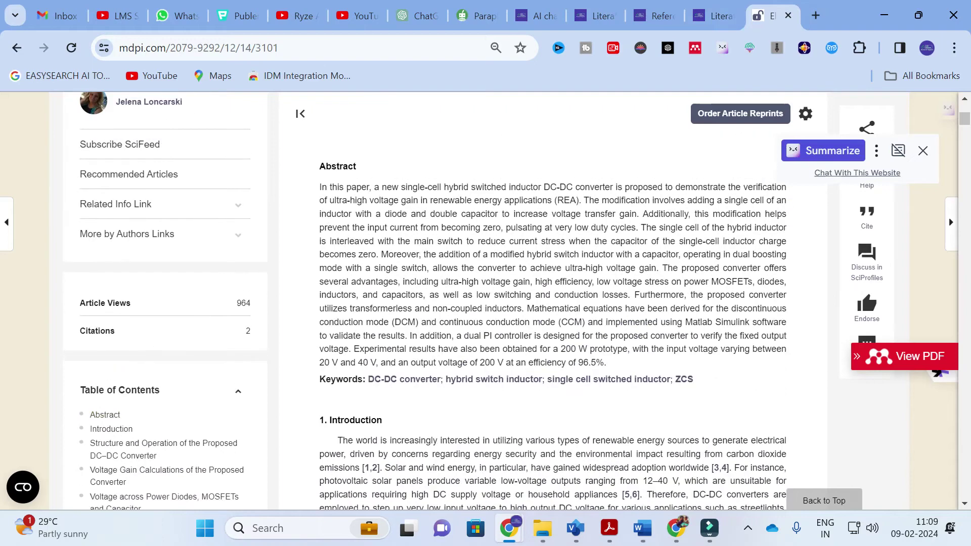
pyautogui.moveTo(319, 188)
pyautogui.mouseDown()
pyautogui.moveTo(594, 281)
pyautogui.moveTo(608, 362)
pyautogui.mouseUp()
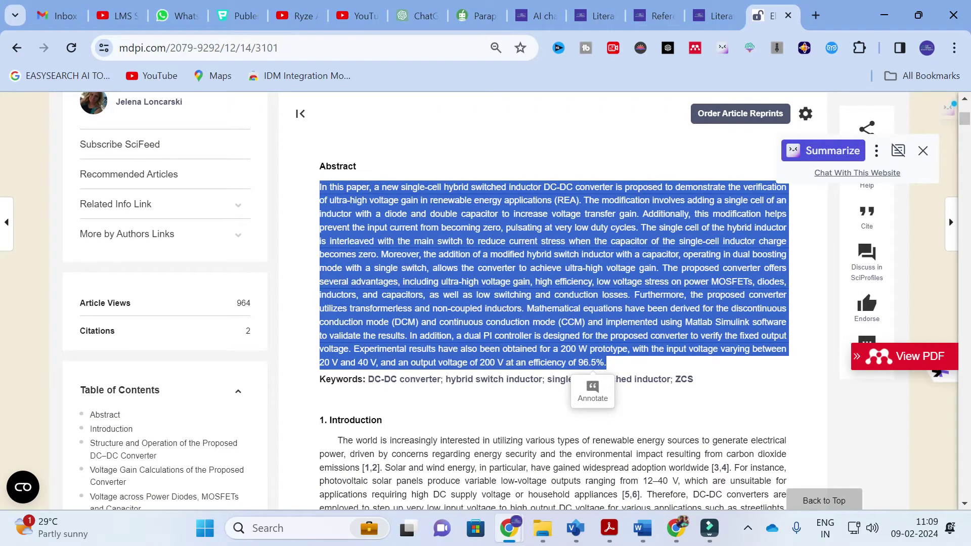
pyautogui.click(592, 16)
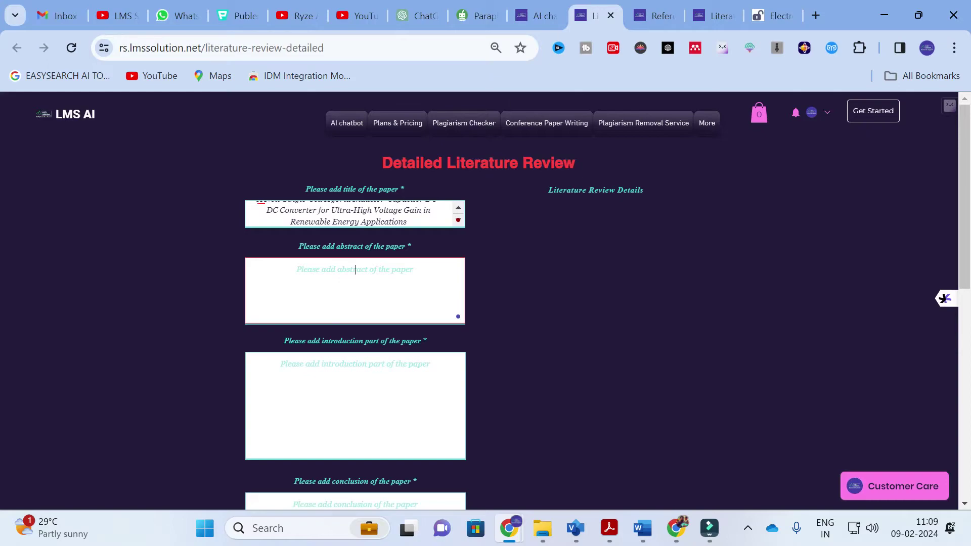
pyautogui.hotkey('ctrl', 'v')
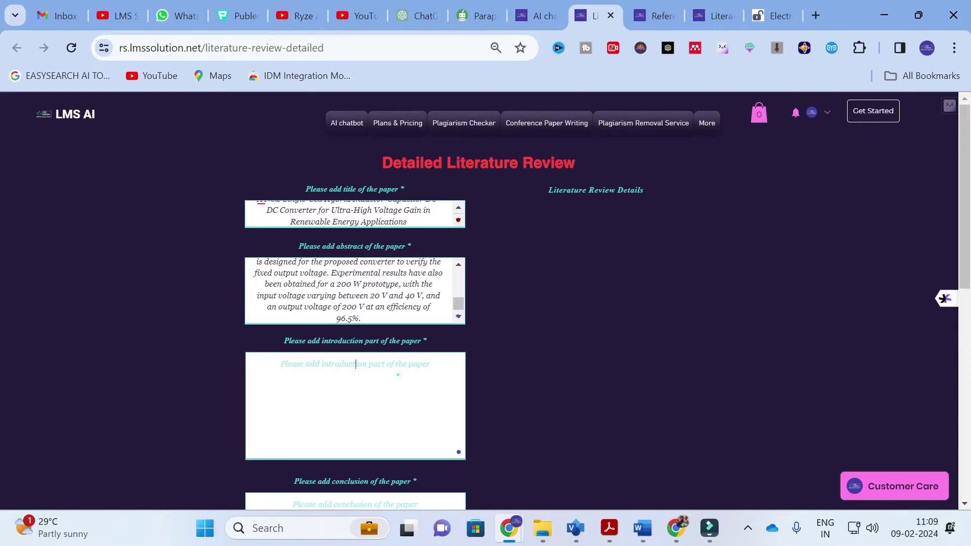
# Select the Introduction text on the MDPI article page.
pyautogui.click(713, 15)
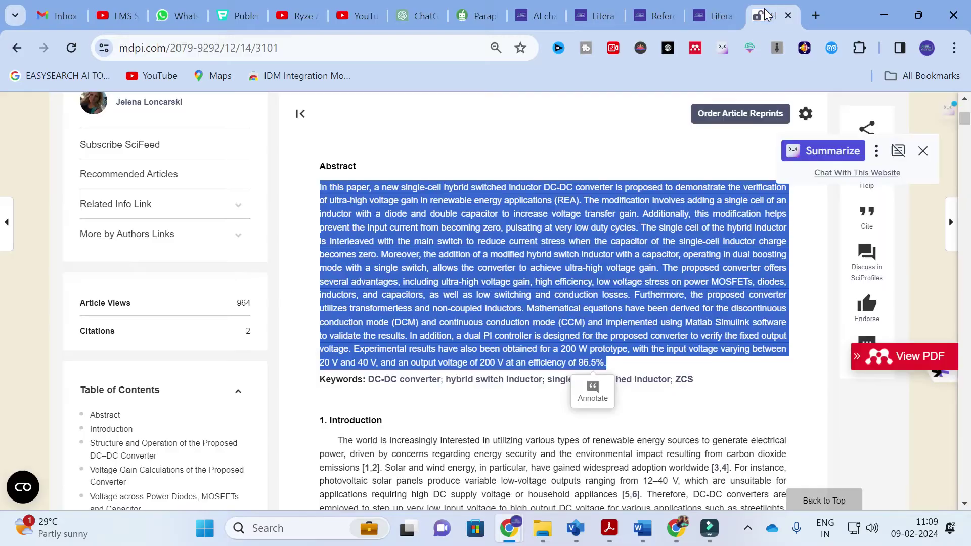
pyautogui.click(770, 16)
pyautogui.scroll(-3, 506, 303)
pyautogui.moveTo(336, 288)
pyautogui.mouseDown()
pyautogui.moveTo(455, 329)
pyautogui.moveTo(484, 484)
pyautogui.moveTo(556, 324)
pyautogui.moveTo(496, 283)
pyautogui.mouseUp()
pyautogui.scroll(-4, 475, 435)
pyautogui.scroll(-16, 475, 440)
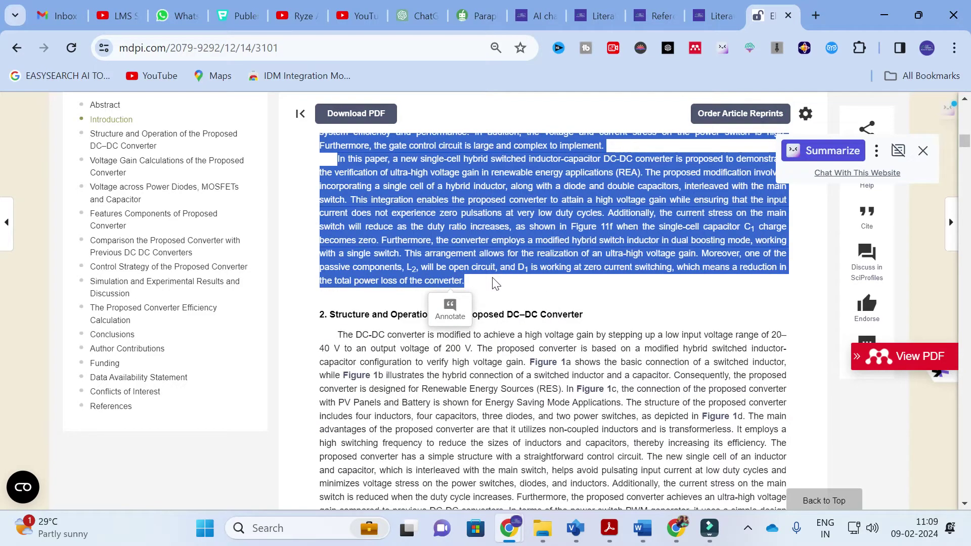
# Paste the article's introduction into the form's introduction field.
pyautogui.click(536, 15)
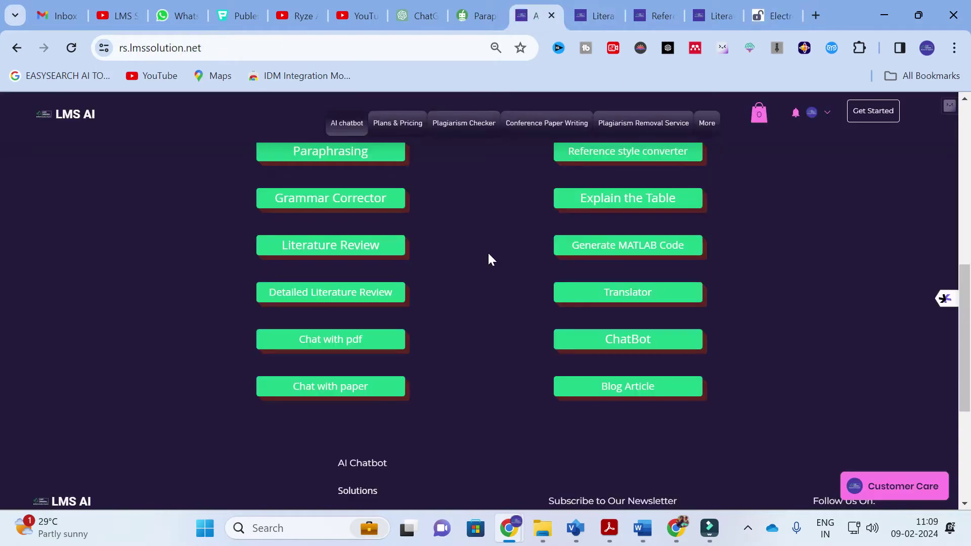
pyautogui.click(610, 8)
pyautogui.click(361, 365)
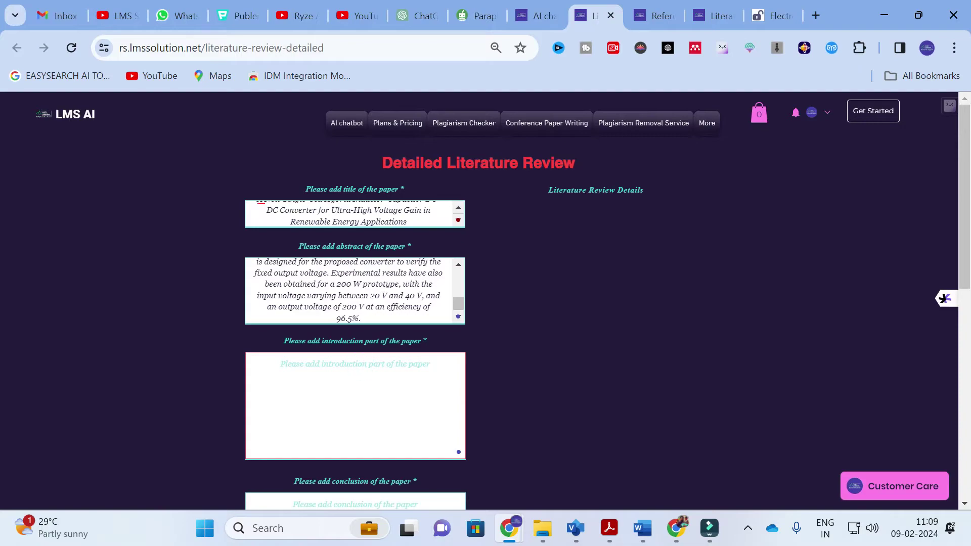
pyautogui.hotkey('ctrl', 'v')
pyautogui.scroll(-3, 524, 320)
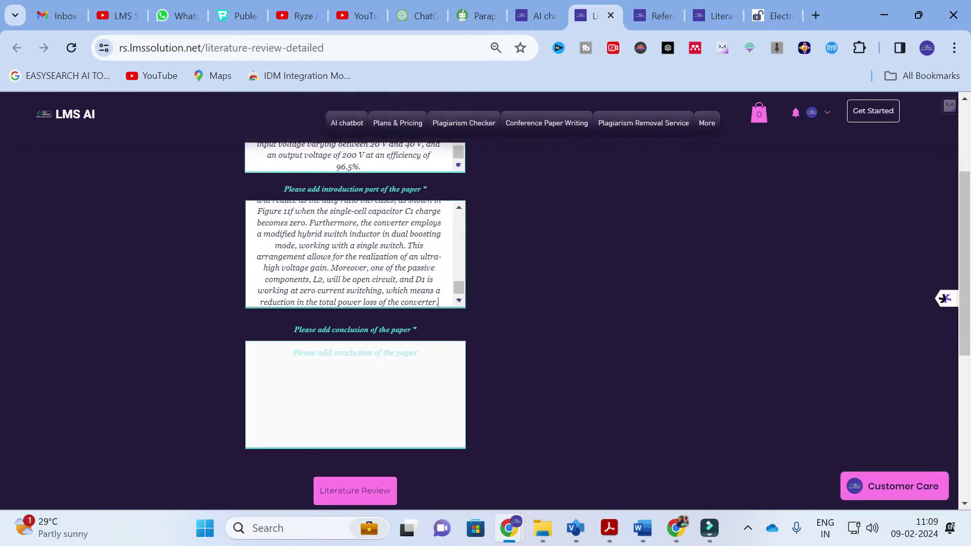
# Select the Conclusions section on the MDPI article page.
pyautogui.click(714, 7)
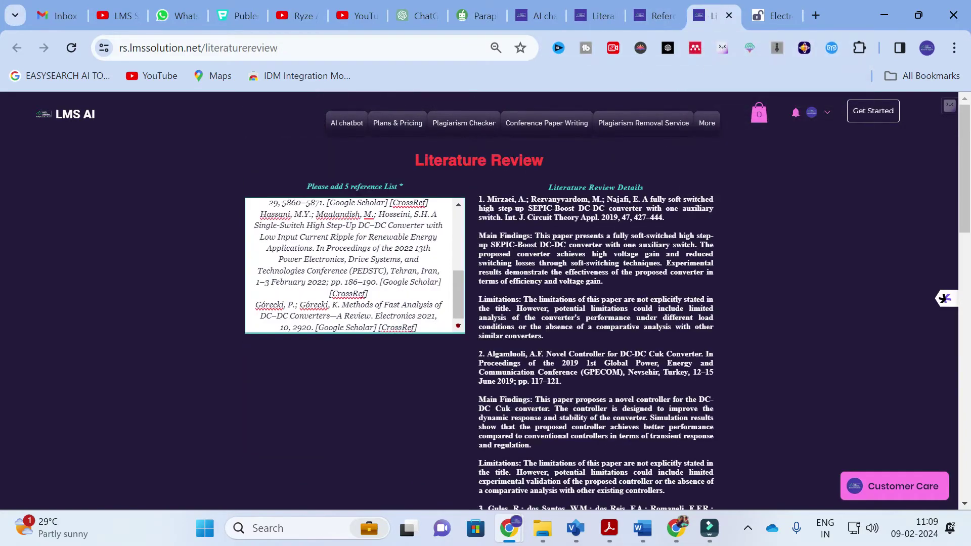
pyautogui.click(756, 16)
pyautogui.scroll(-20, 2, 276)
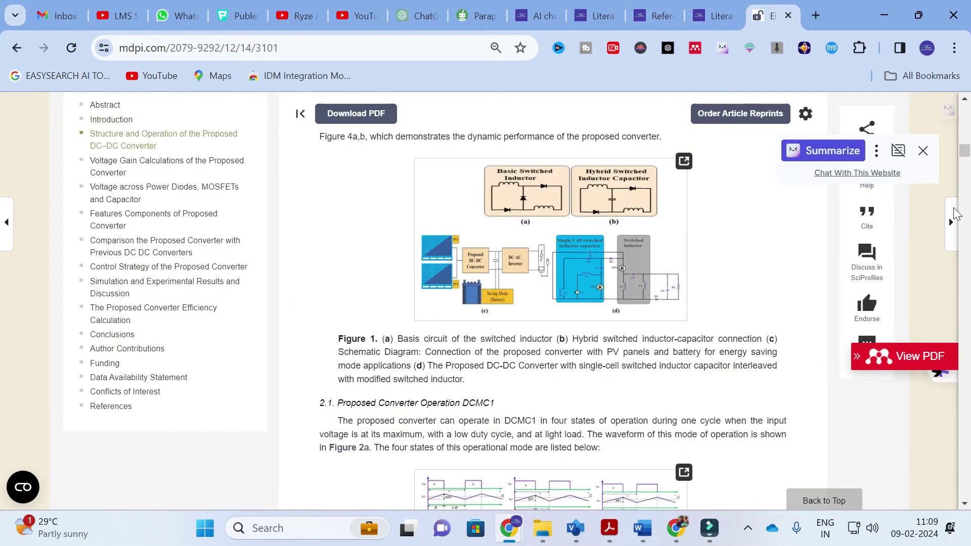
pyautogui.scroll(-20, 2, 275)
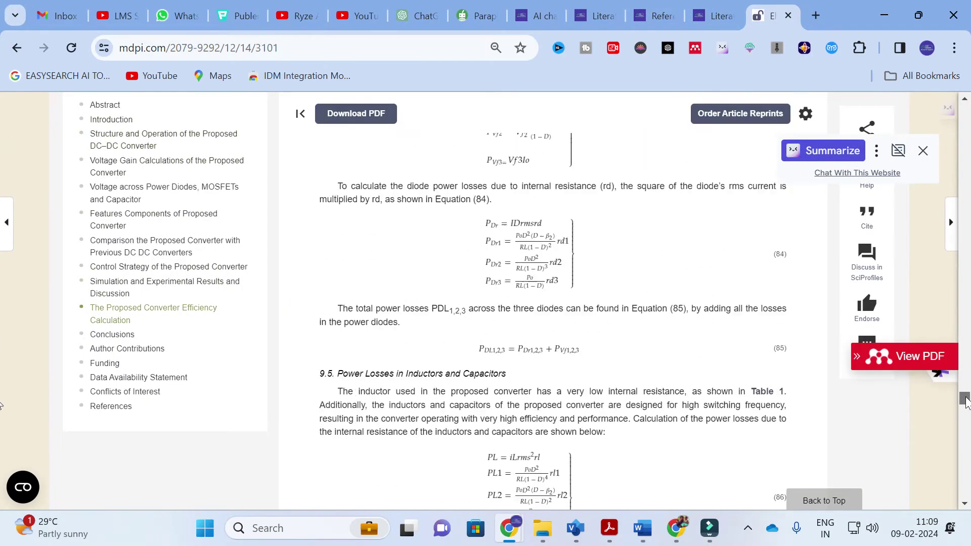
pyautogui.scroll(20, 656, 401)
pyautogui.scroll(-10, 352, 283)
pyautogui.moveTo(337, 293)
pyautogui.mouseDown()
pyautogui.moveTo(473, 320)
pyautogui.moveTo(338, 202)
pyautogui.moveTo(473, 184)
pyautogui.moveTo(435, 420)
pyautogui.moveTo(430, 404)
pyautogui.mouseUp()
pyautogui.hotkey('ctrl', 'c')
pyautogui.scroll(-3, 473, 183)
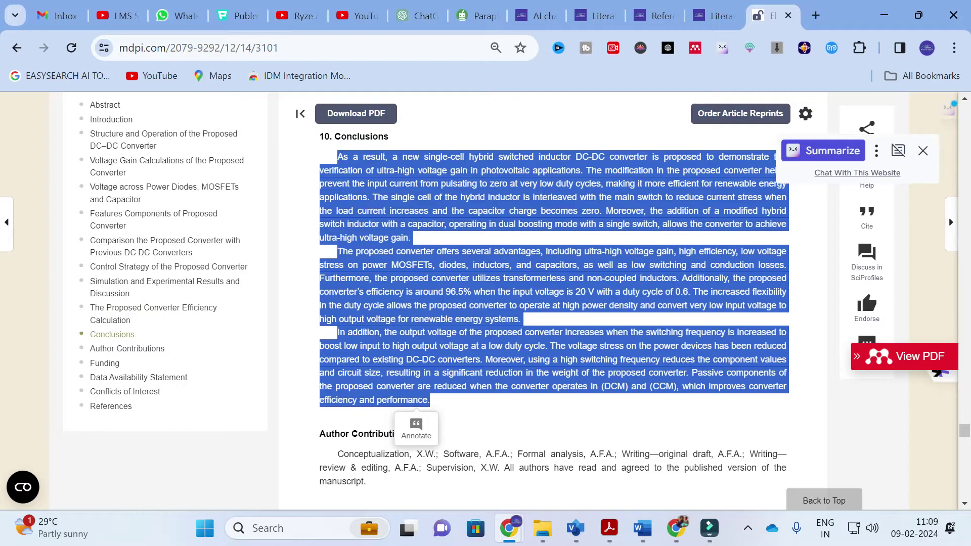
# Paste the Conclusions text into the conclusion field and review the filled form.
pyautogui.click(584, 7)
pyautogui.click(326, 374)
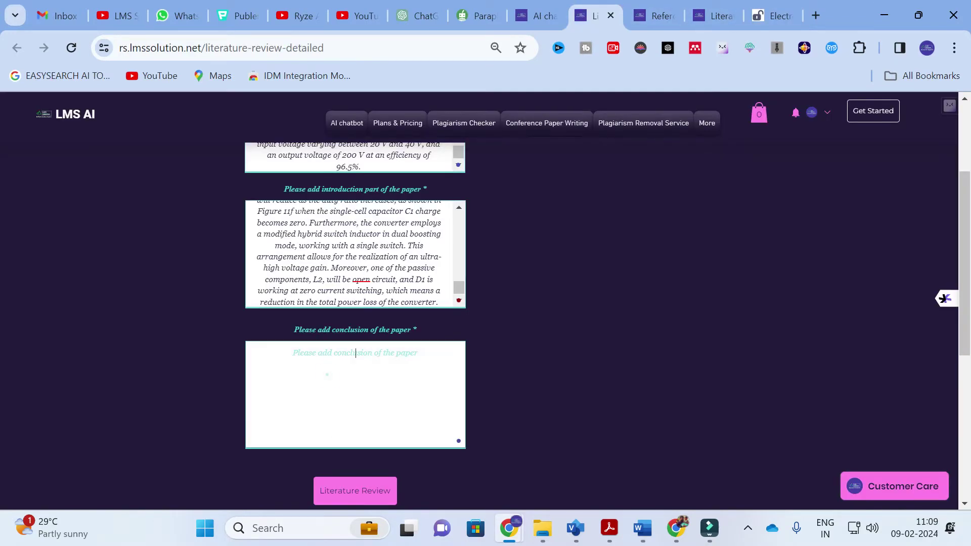
pyautogui.hotkey('ctrl', 'v')
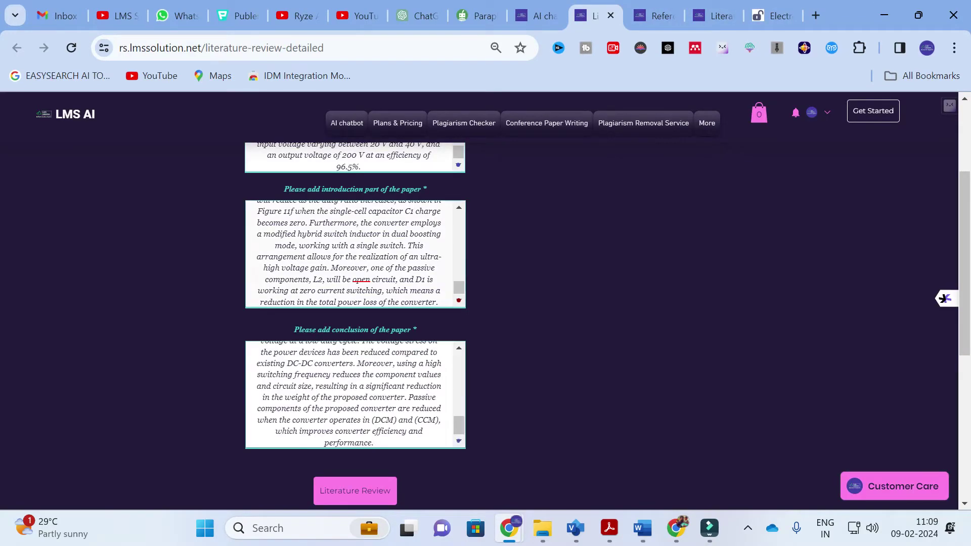
pyautogui.scroll(3, 354, 303)
pyautogui.scroll(3, 354, 291)
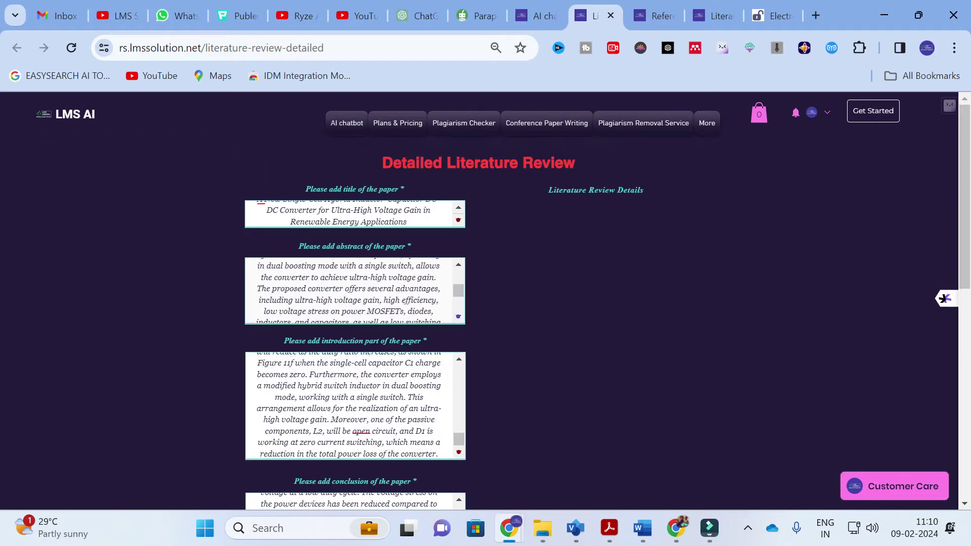
pyautogui.scroll(-9, 245, 256)
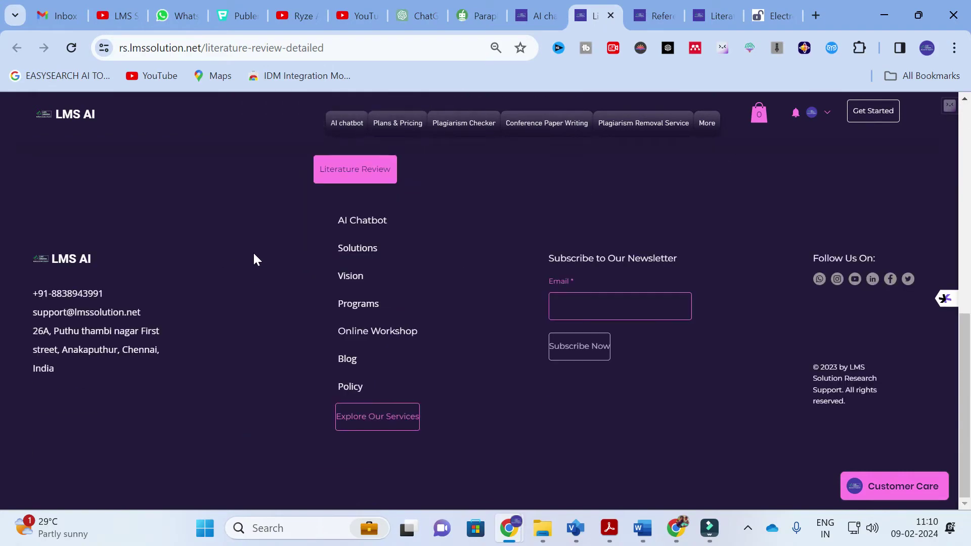
pyautogui.scroll(3, 369, 336)
# Generate the literature review, copy its text, and read the Summary and Main findings headings.
pyautogui.click(352, 324)
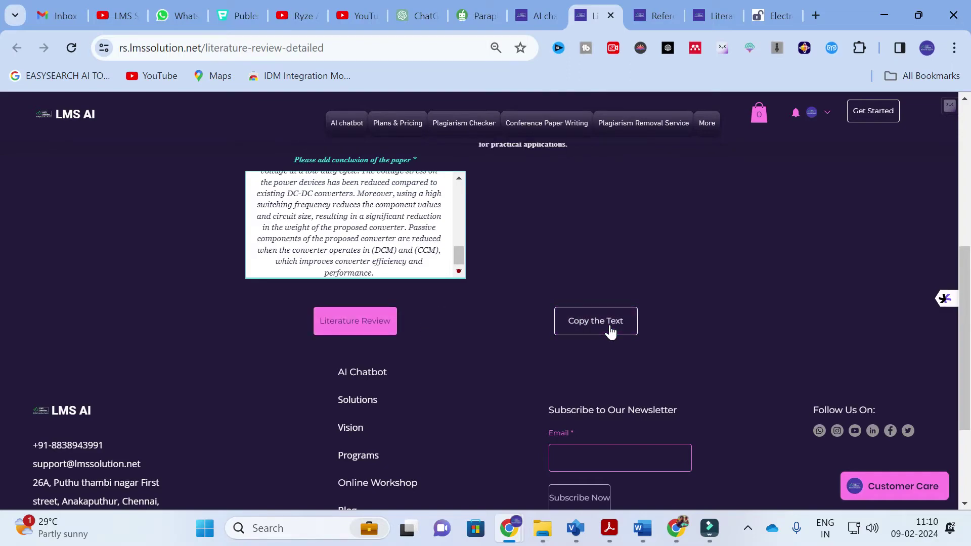
pyautogui.click(596, 321)
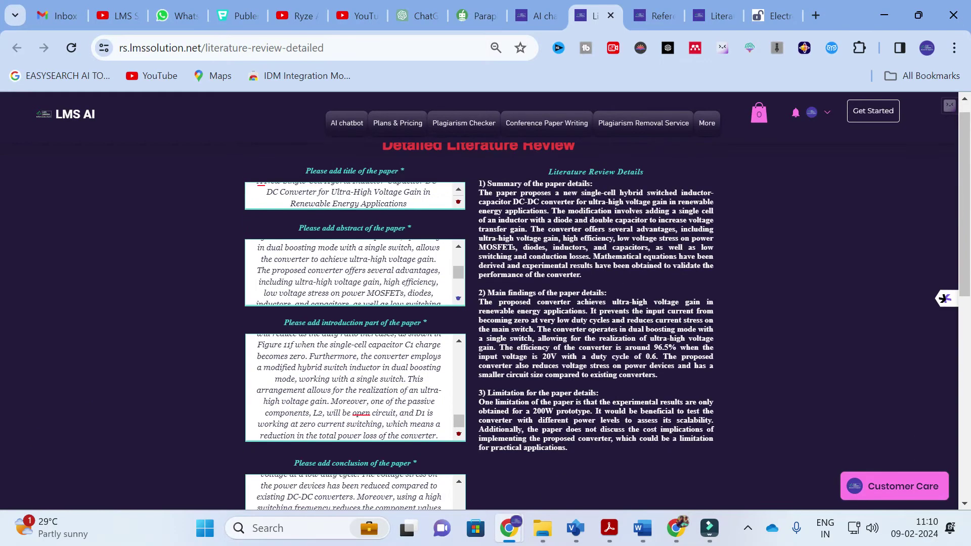
pyautogui.moveTo(487, 184); pyautogui.dragTo(607, 180)
pyautogui.moveTo(487, 293); pyautogui.dragTo(606, 293)
pyautogui.scroll(-2, 477, 338)
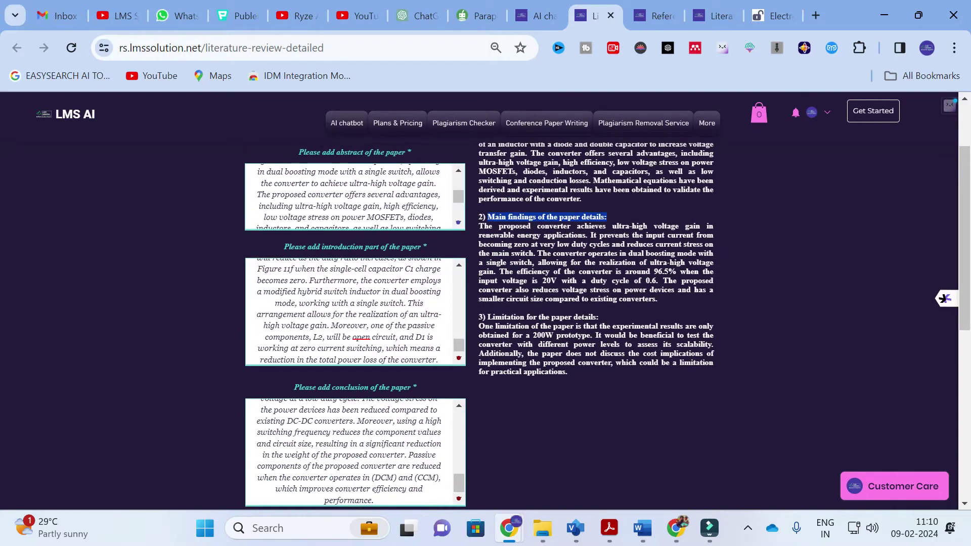
pyautogui.scroll(2, 560, 300)
pyautogui.click(560, 300)
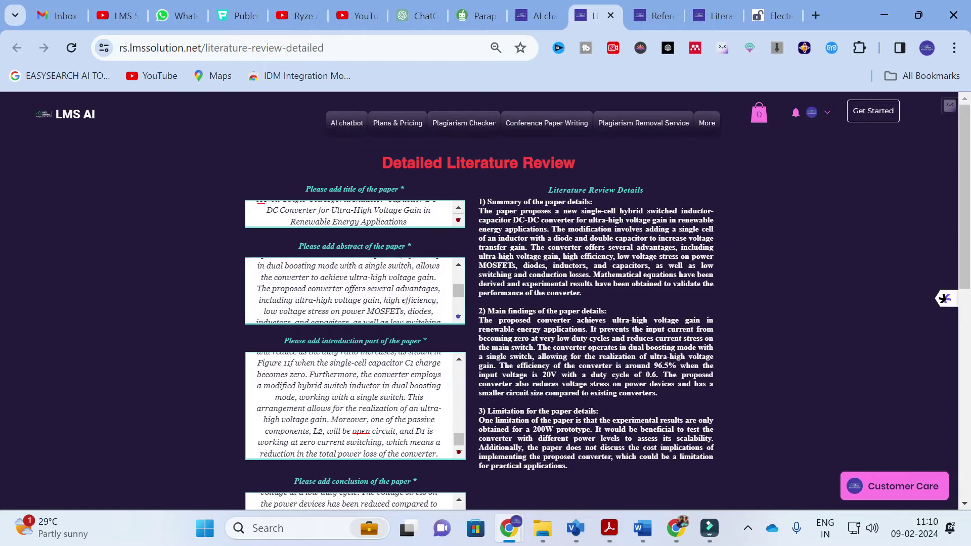
# Read the generated summary paragraph, then switch back to the AI tools list.
pyautogui.scroll(-3, 485, 304)
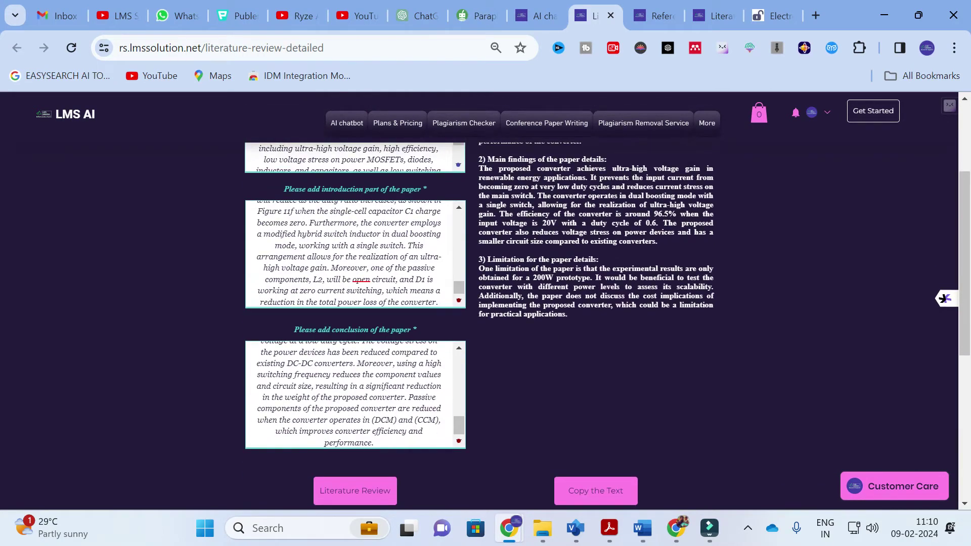
pyautogui.scroll(3, 526, 239)
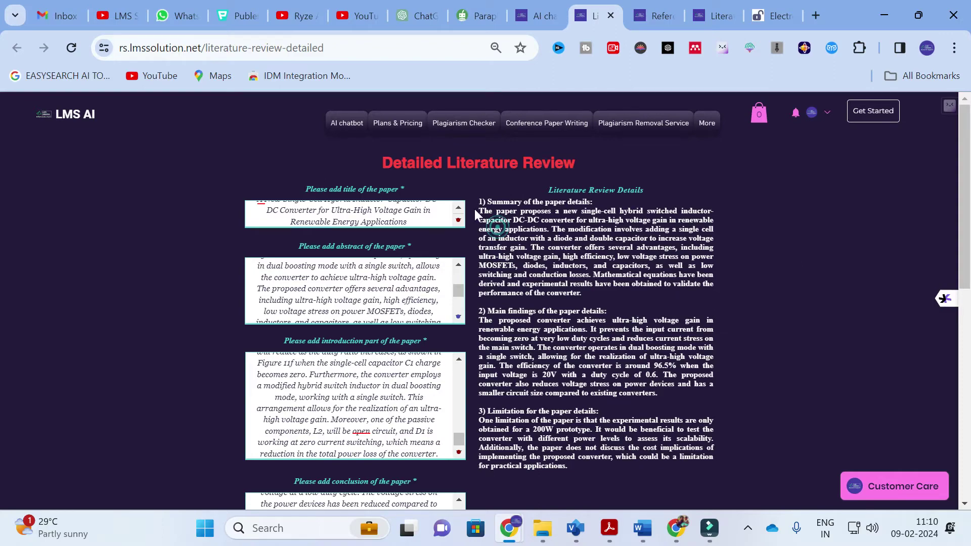
pyautogui.moveTo(479, 211); pyautogui.dragTo(590, 296)
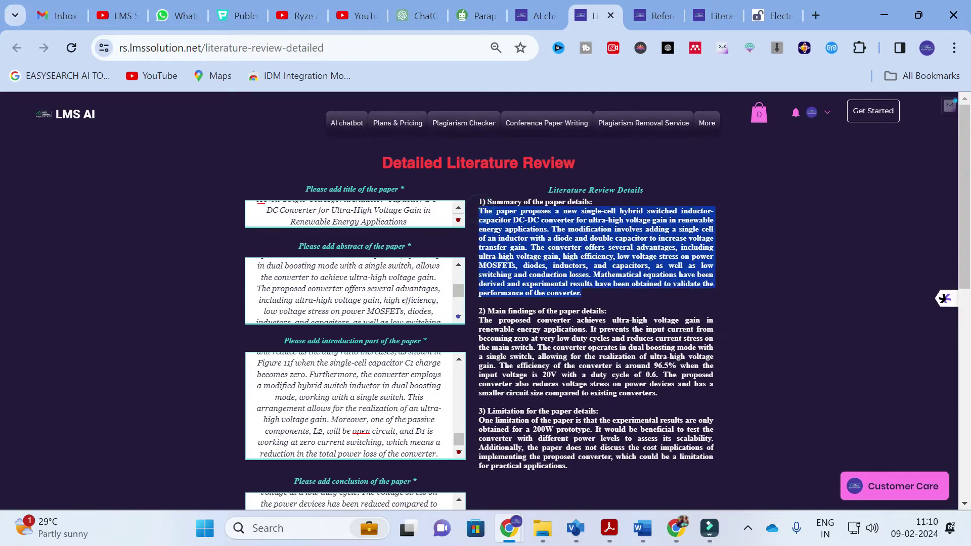
pyautogui.click(550, 253)
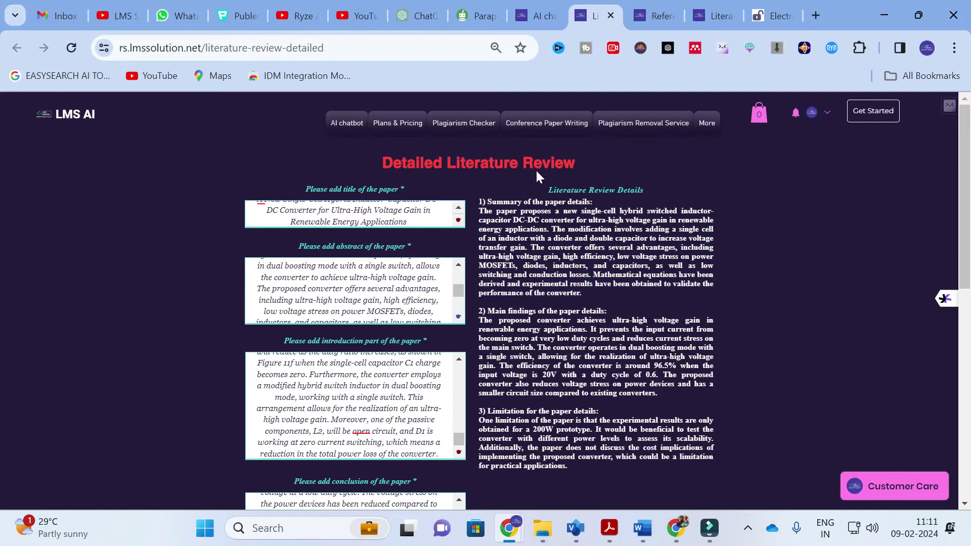
pyautogui.click(541, 5)
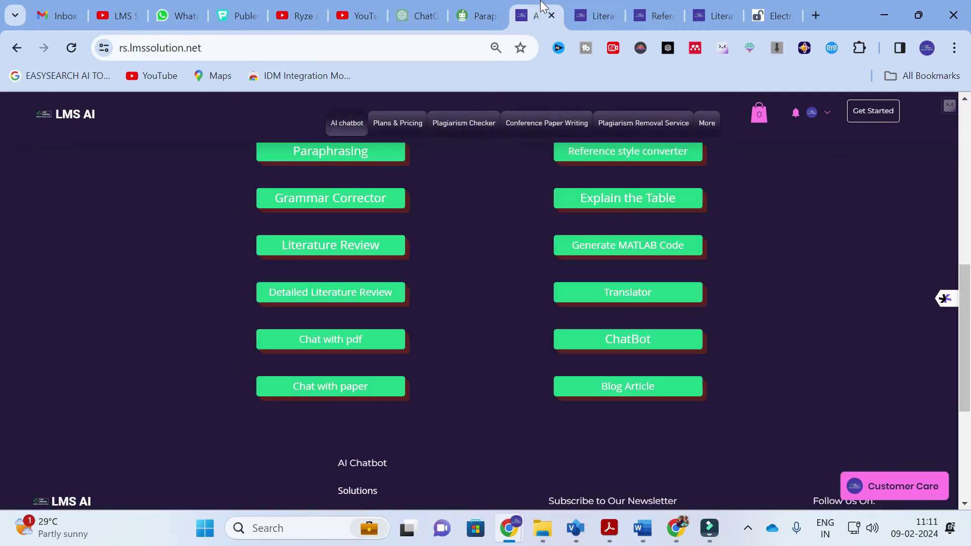
# Look at Chat with pdf, then open Chat with paper and focus its paper text box.
pyautogui.click(317, 343)
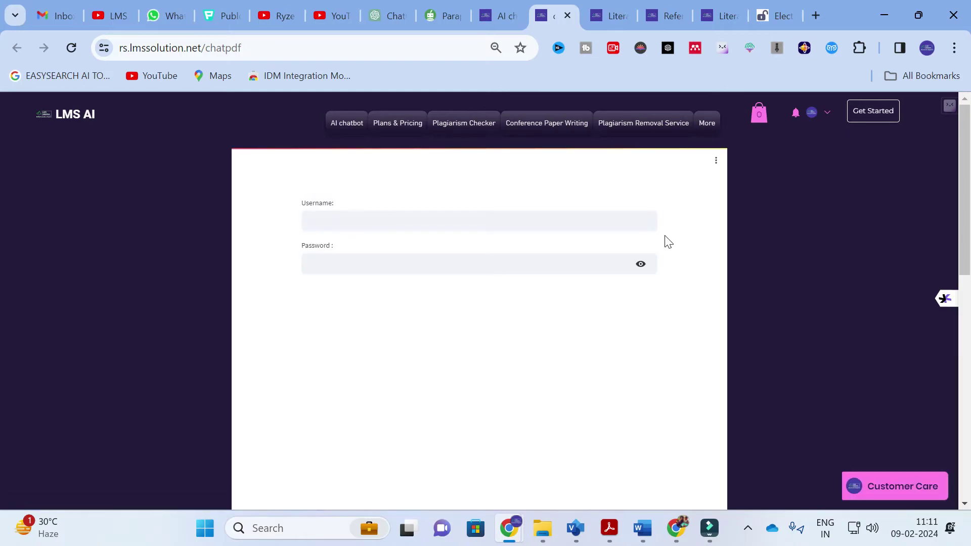
pyautogui.click(499, 15)
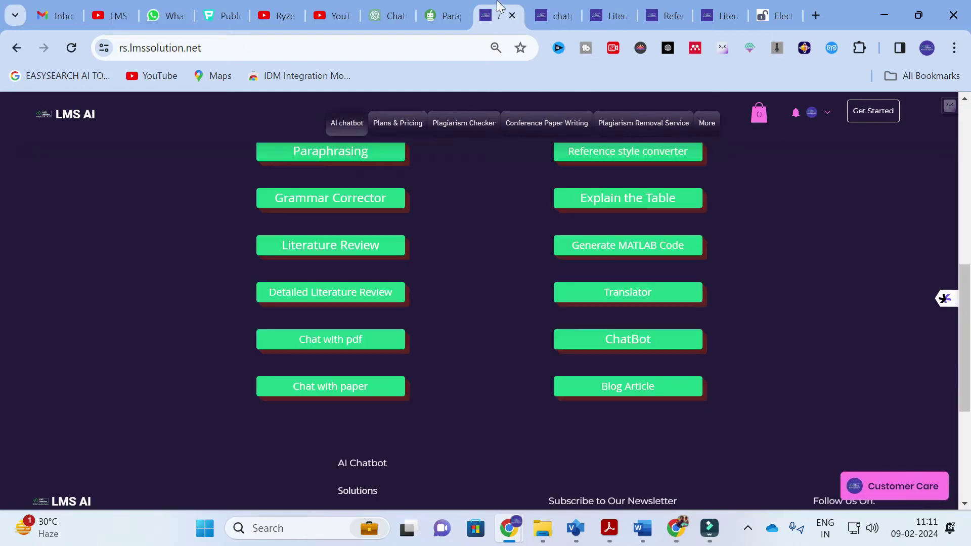
pyautogui.click(347, 389)
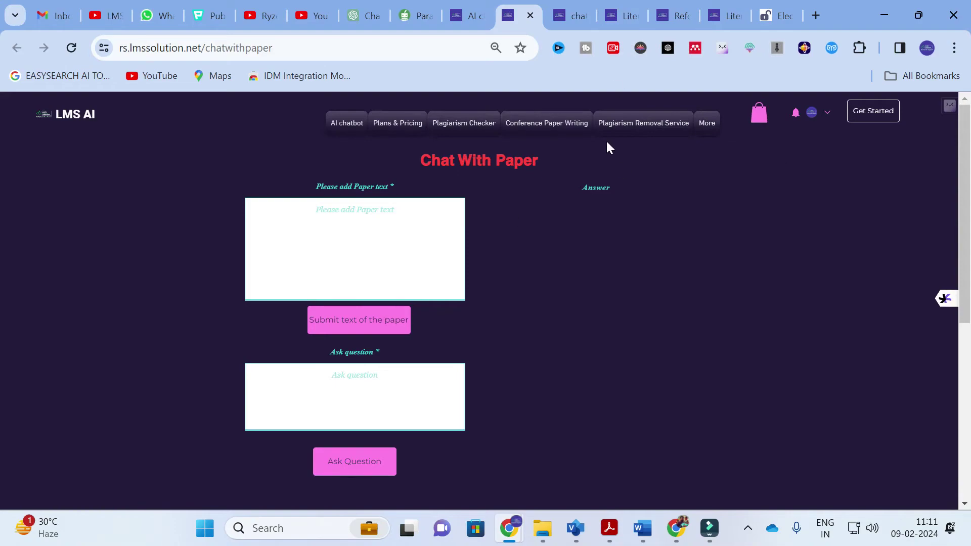
pyautogui.click(370, 223)
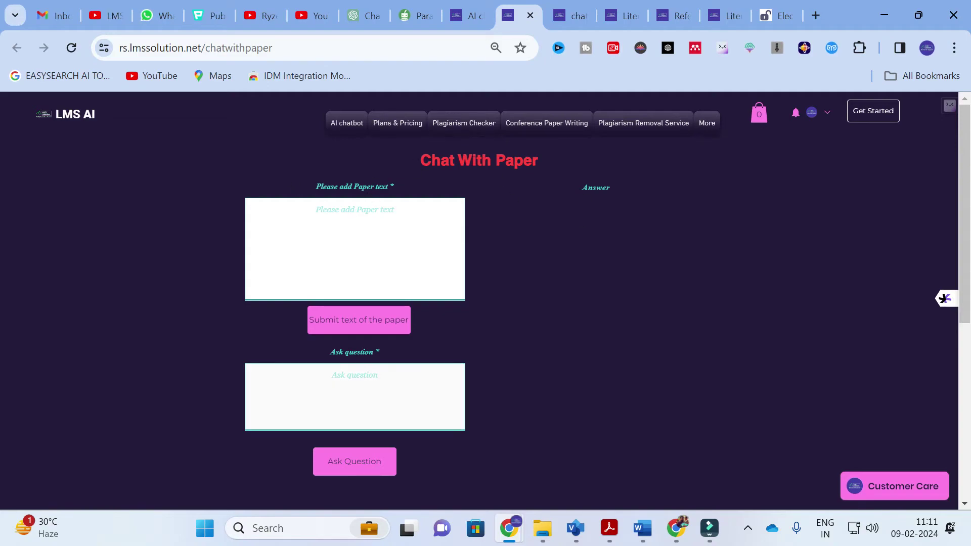
pyautogui.click(350, 219)
# Paste the DC-DC converter paper text and submit it for processing.
pyautogui.hotkey('ctrl', 'v')
pyautogui.scroll(10, 354, 248)
pyautogui.click(351, 333)
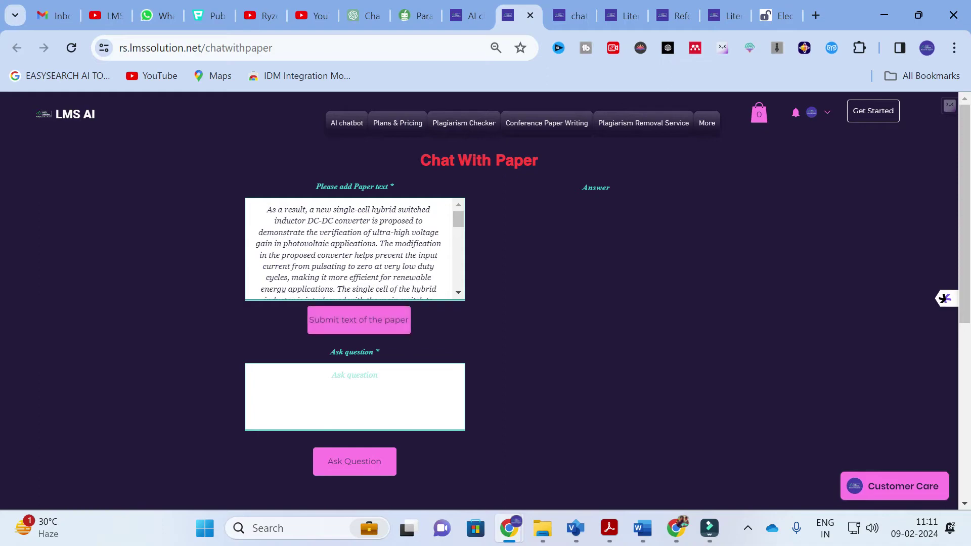
pyautogui.click(367, 321)
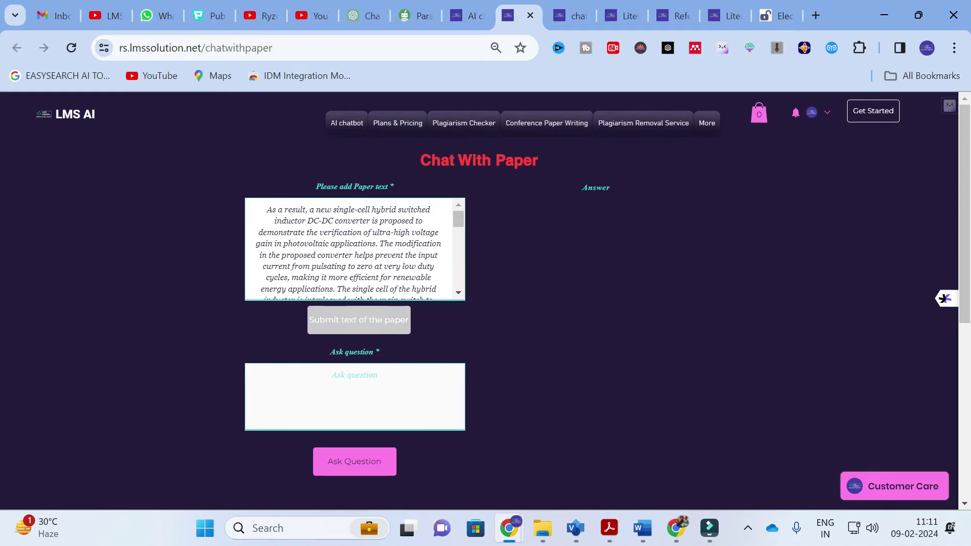
# Type the question 'what are further developments can be made with the paper for future research'.
pyautogui.click(354, 374)
pyautogui.write('ask')
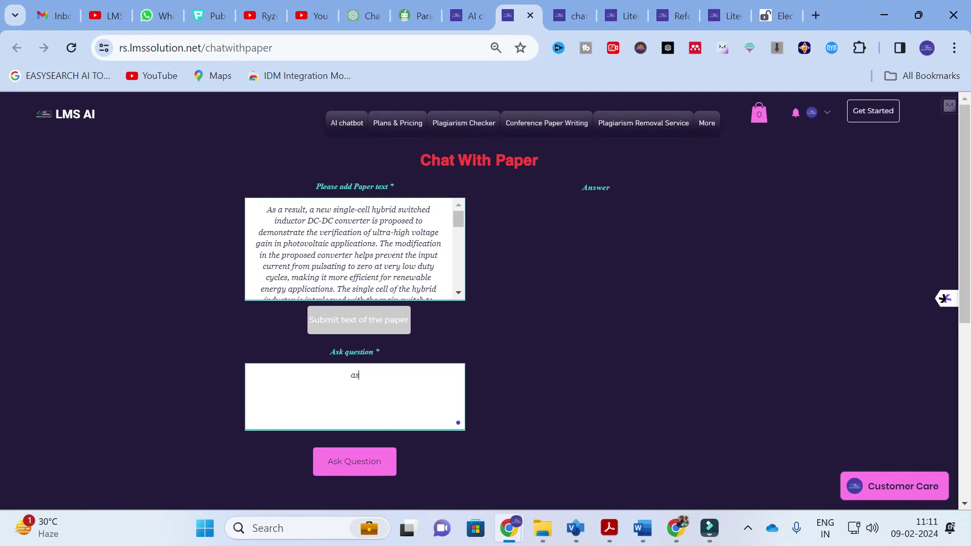
pyautogui.press('BackSpace')
pyautogui.press('BackSpace')
pyautogui.press('BackSpace')
pyautogui.write('what are further developments can')
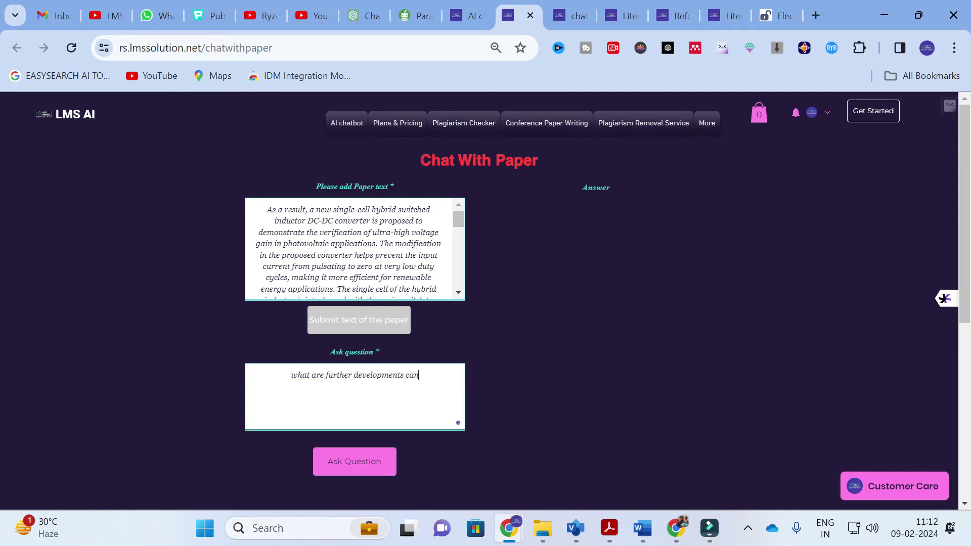
pyautogui.write(' be made ')
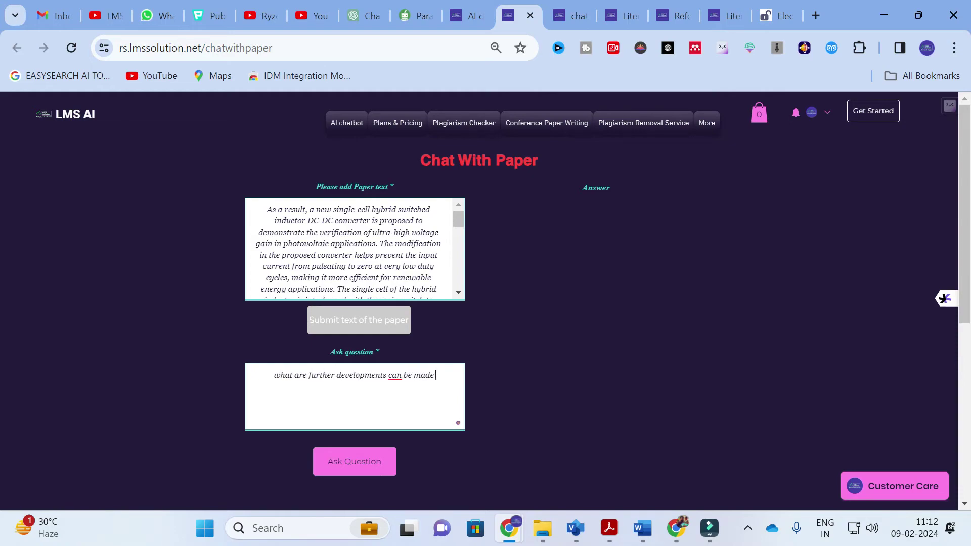
pyautogui.write('with the ')
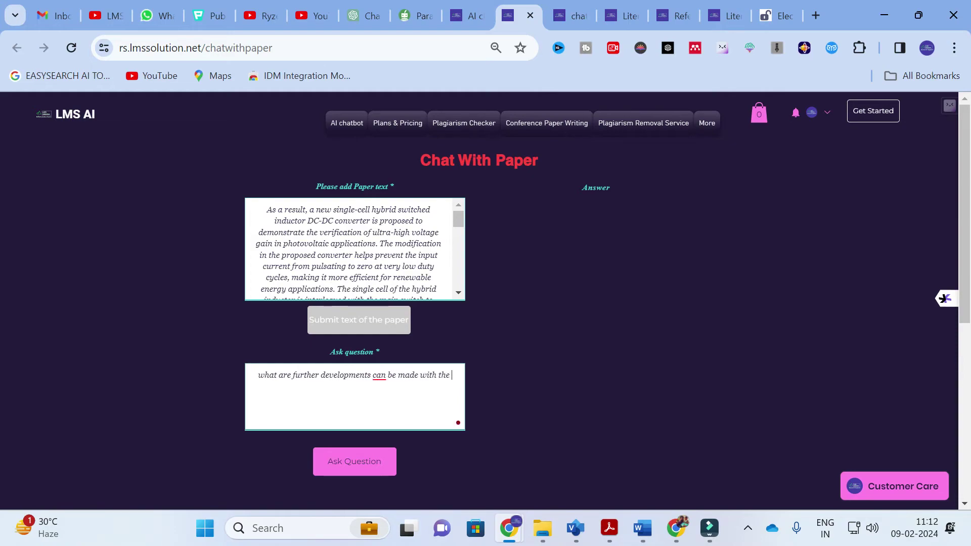
pyautogui.write('paper f')
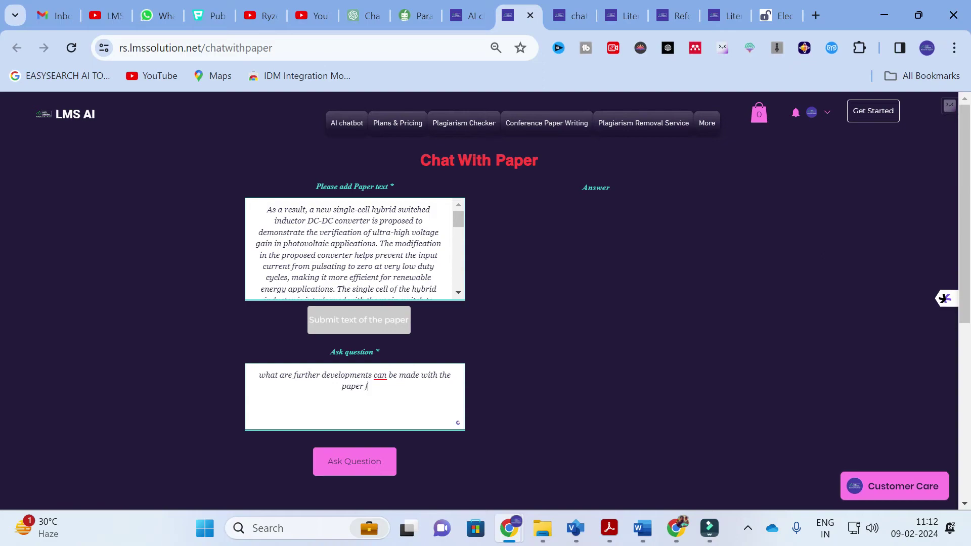
pyautogui.write('or future re')
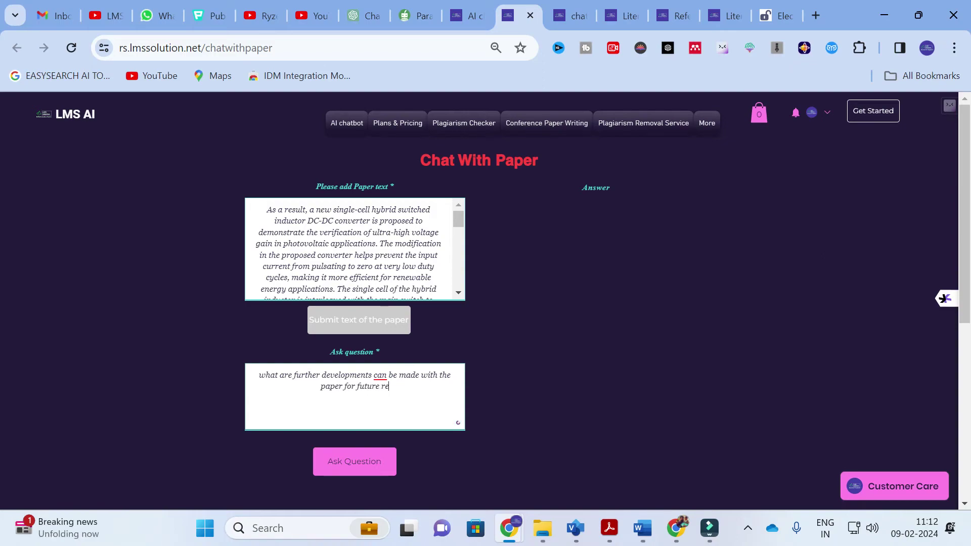
pyautogui.write('search')
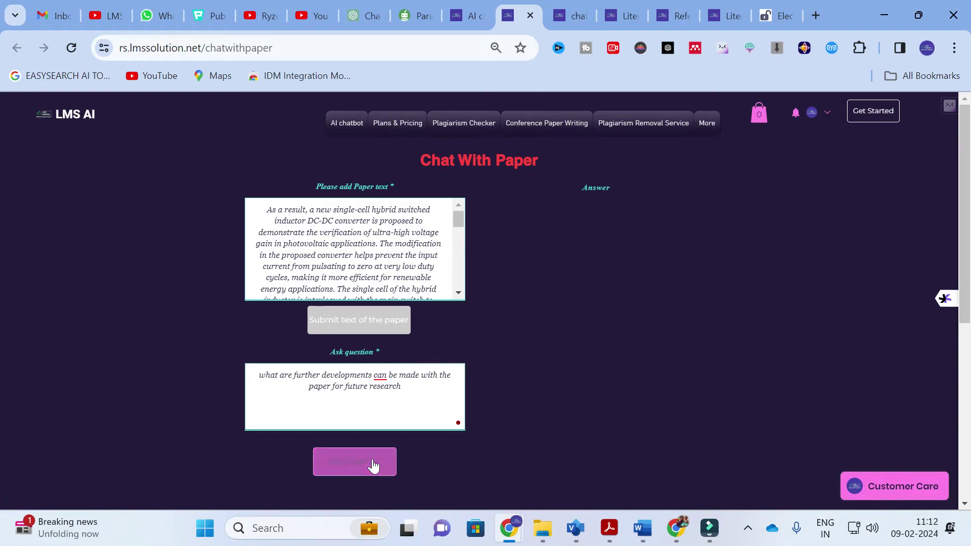
pyautogui.click(356, 462)
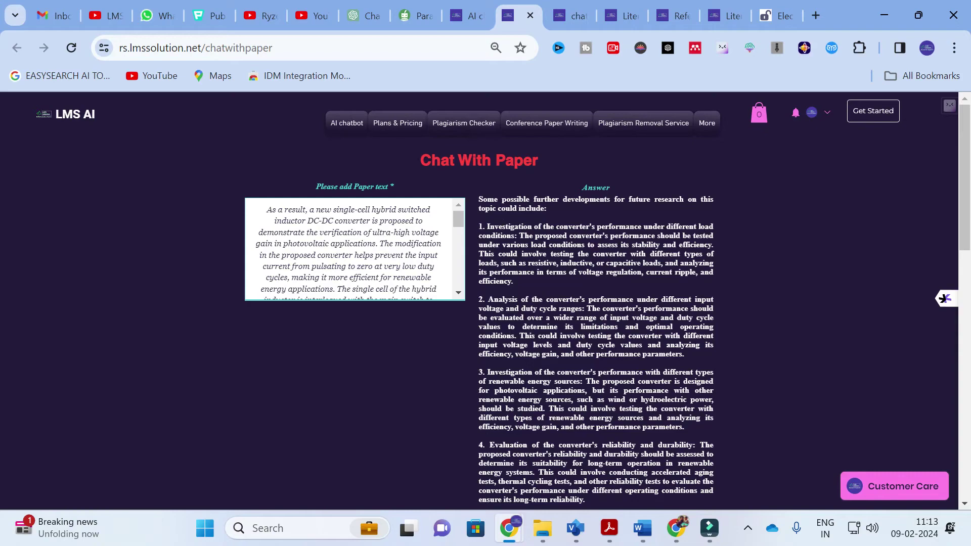
pyautogui.scroll(-1, 479, 304)
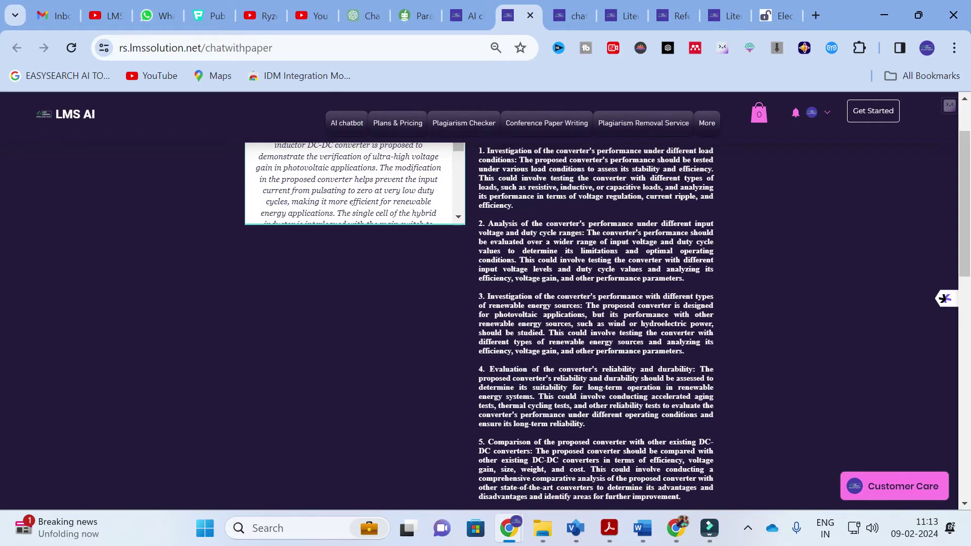
pyautogui.scroll(-3, 597, 324)
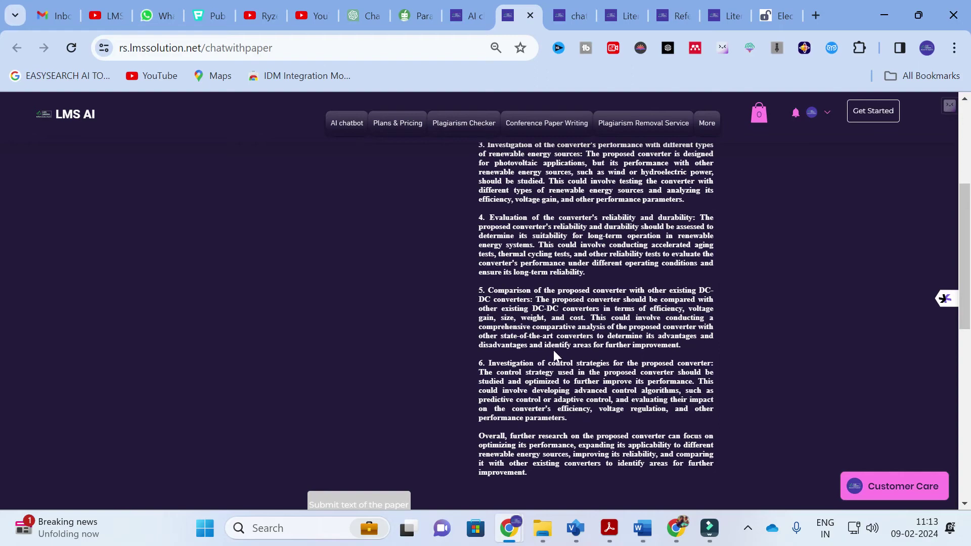
pyautogui.scroll(4, 596, 324)
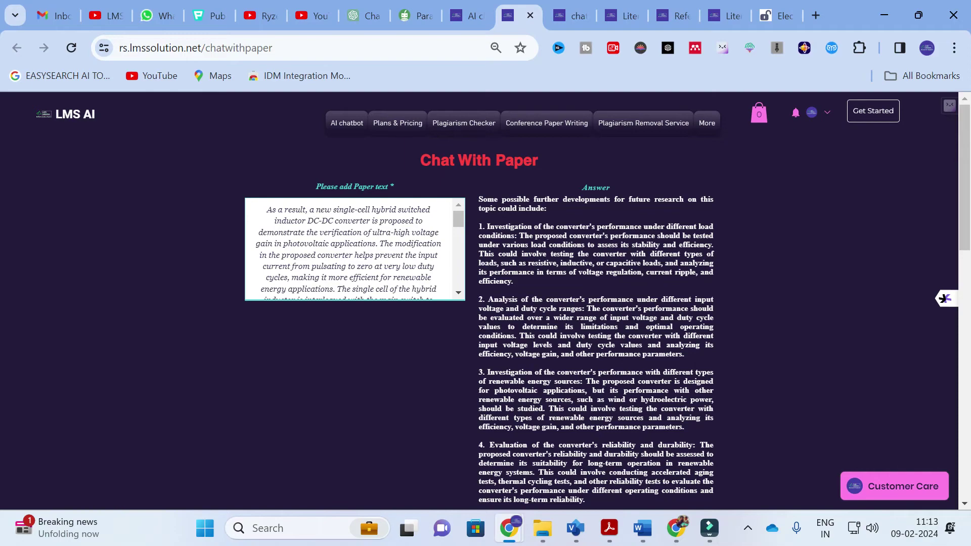
# Switch to Chat with PDF for Research and start choosing a paper to upload.
pyautogui.click(577, 14)
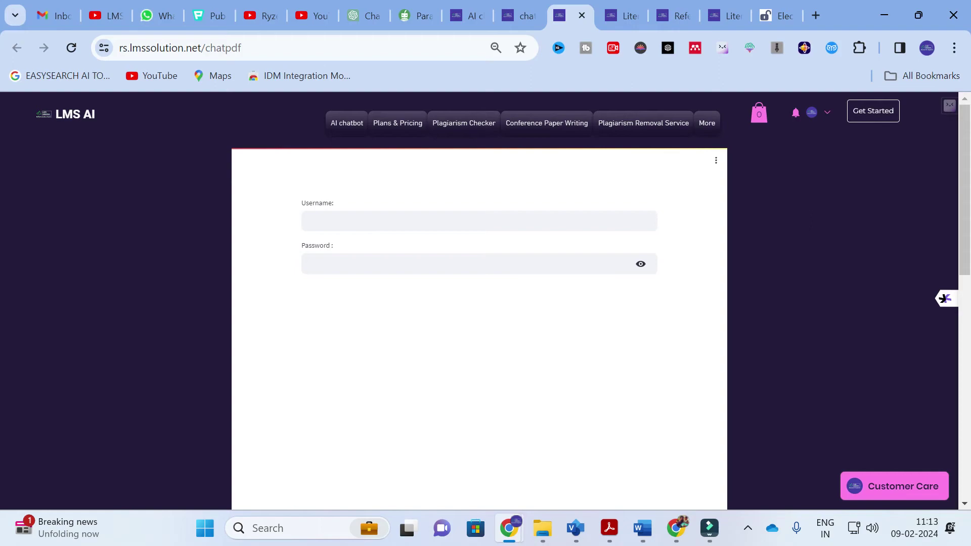
pyautogui.click(369, 221)
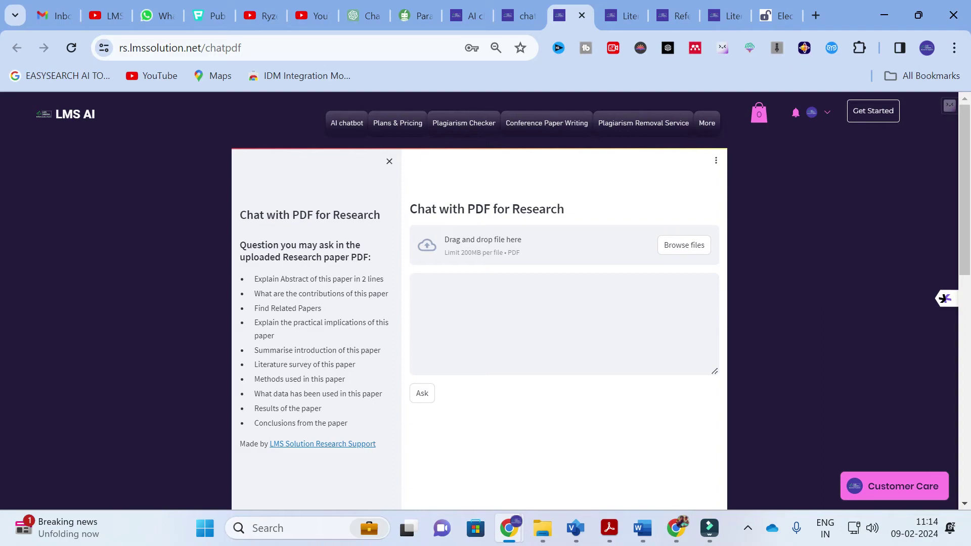
pyautogui.click(678, 246)
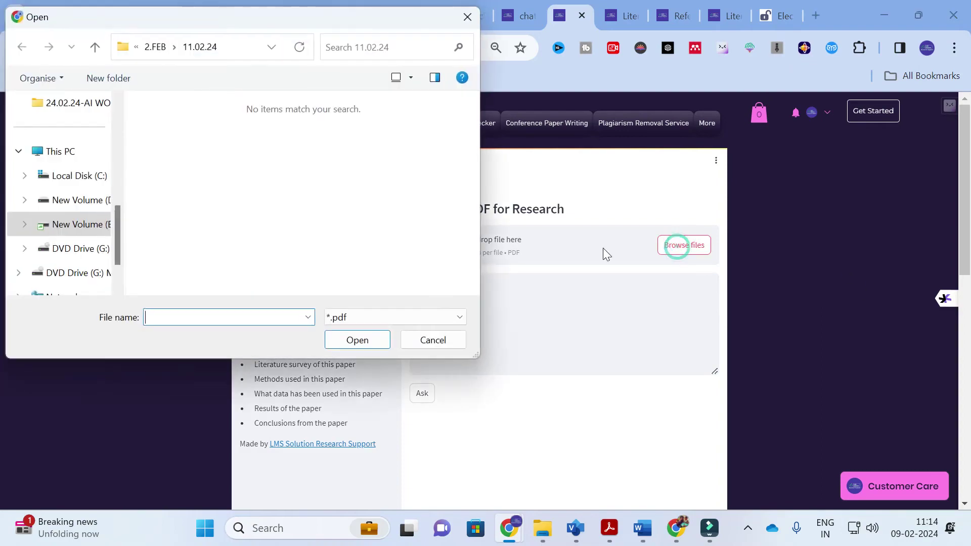
# Upload 4.energies-15-02141-v2.pdf from the Desktop, then minimise Chrome and File Explorer.
pyautogui.scroll(3, 57, 208)
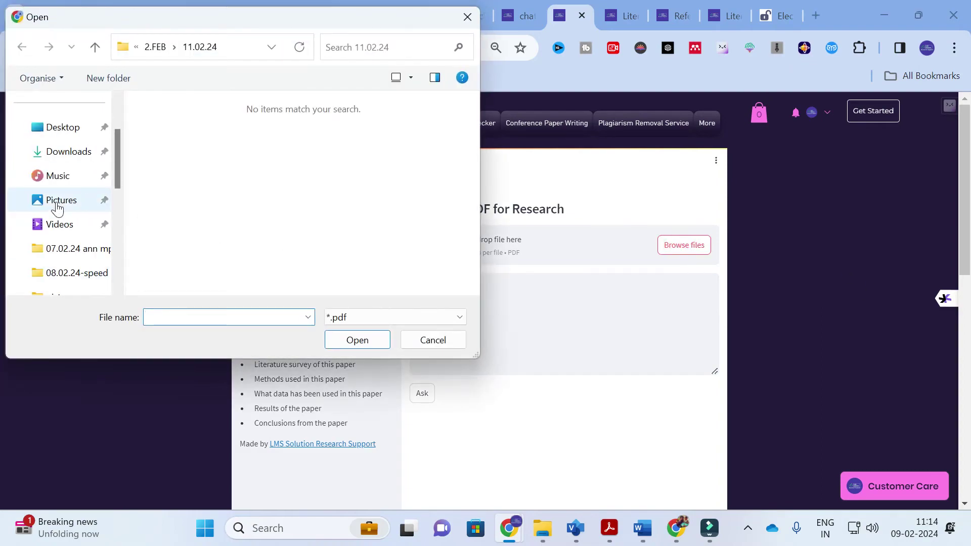
pyautogui.click(68, 127)
pyautogui.scroll(-5, 175, 175)
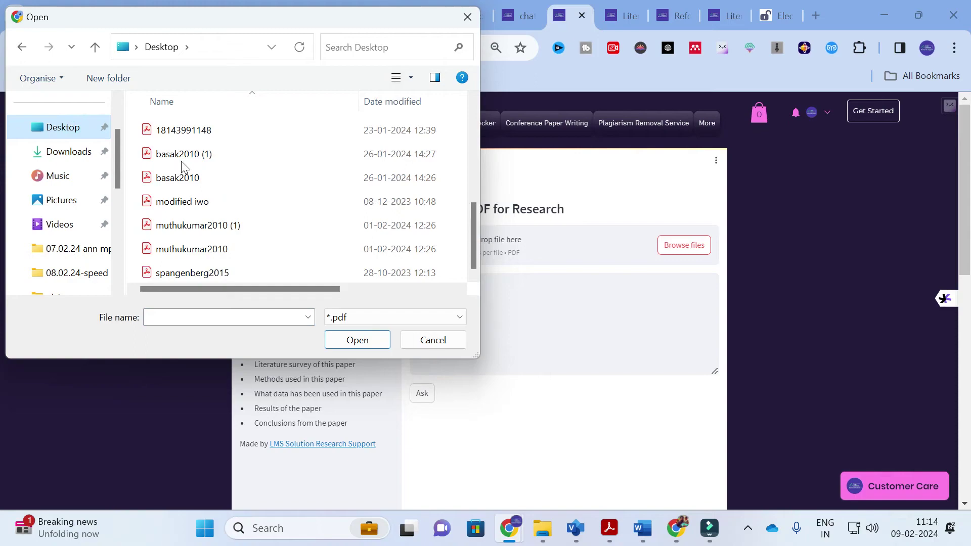
pyautogui.scroll(1, 187, 161)
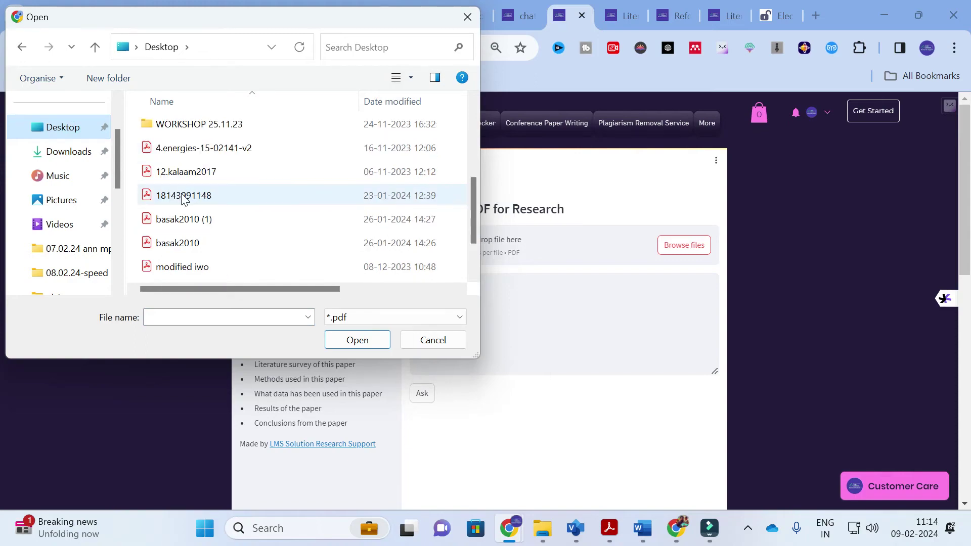
pyautogui.click(184, 149)
pyautogui.click(358, 341)
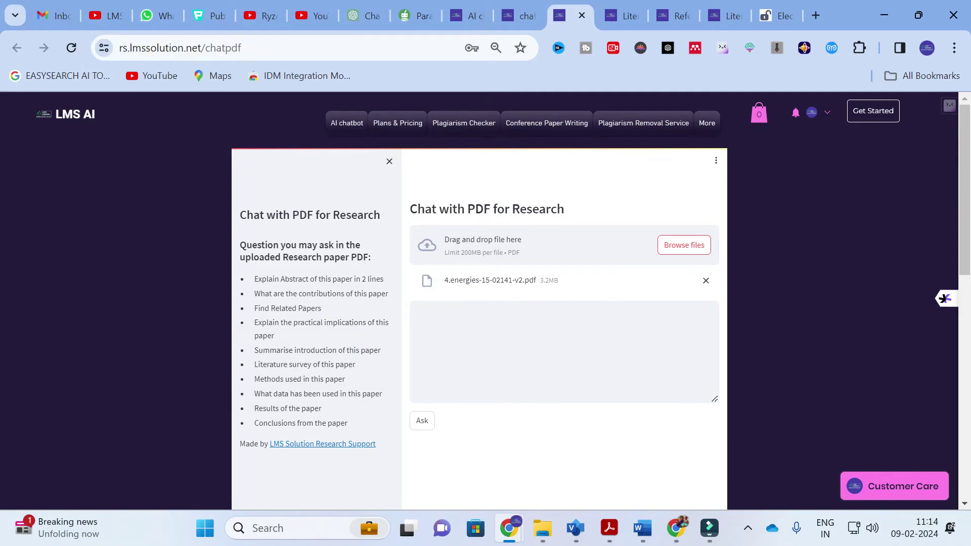
pyautogui.click(883, 6)
pyautogui.click(883, 6)
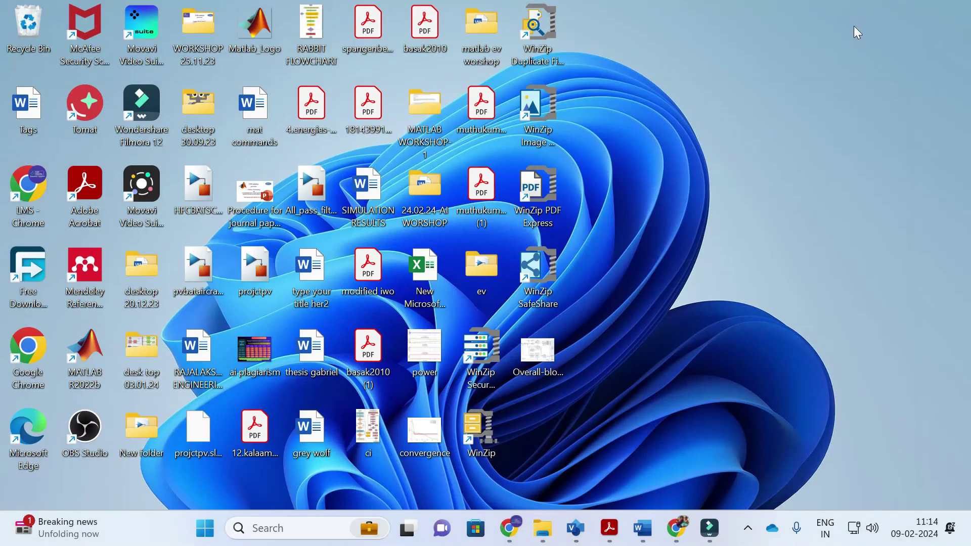
# Open the 4.energies paper in Acrobat to check its title, close it, and return to Chrome.
pyautogui.doubleClick(316, 106)
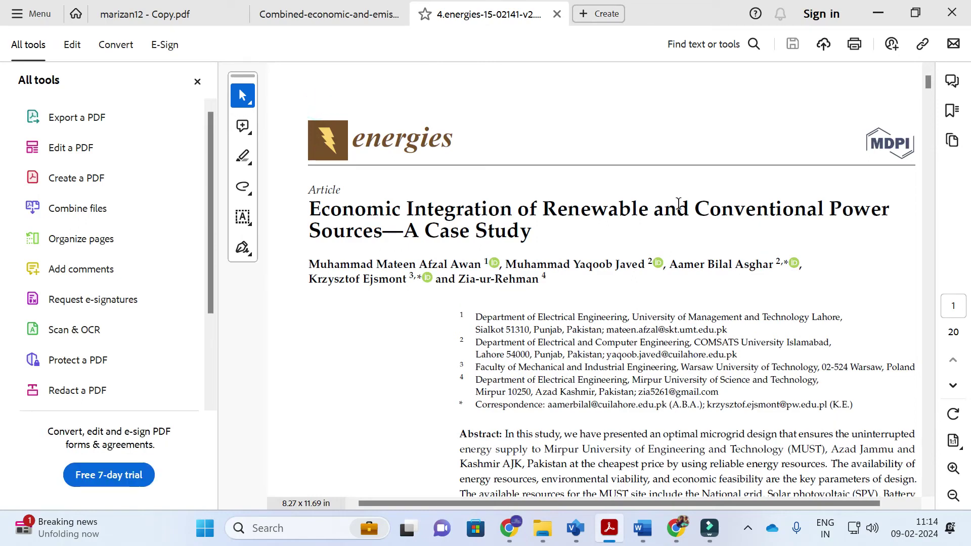
pyautogui.click(951, 12)
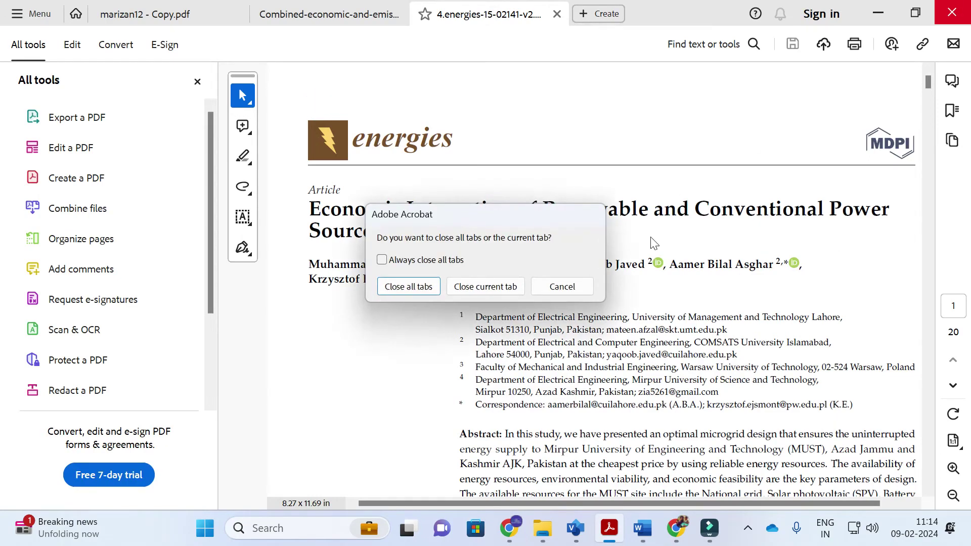
pyautogui.click(490, 288)
pyautogui.moveTo(662, 516)
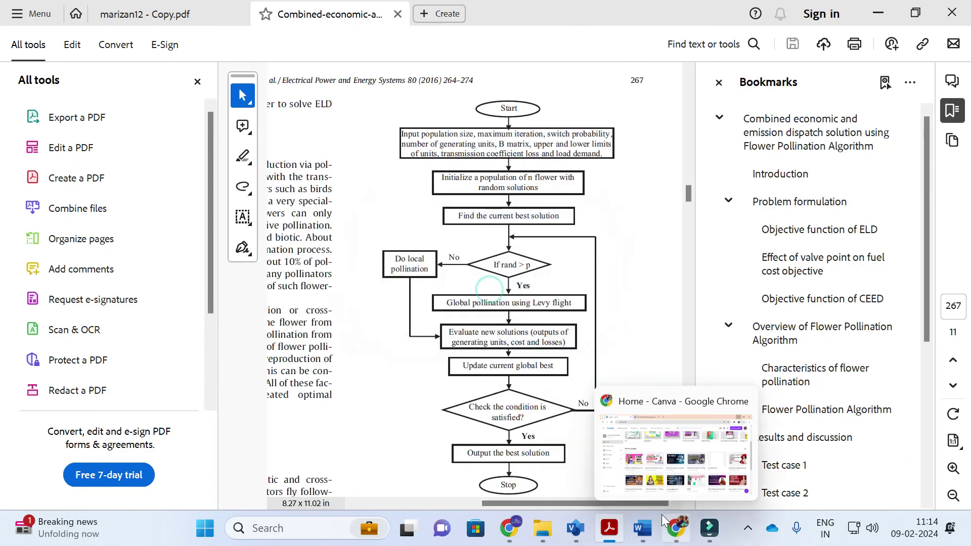
pyautogui.moveTo(502, 536)
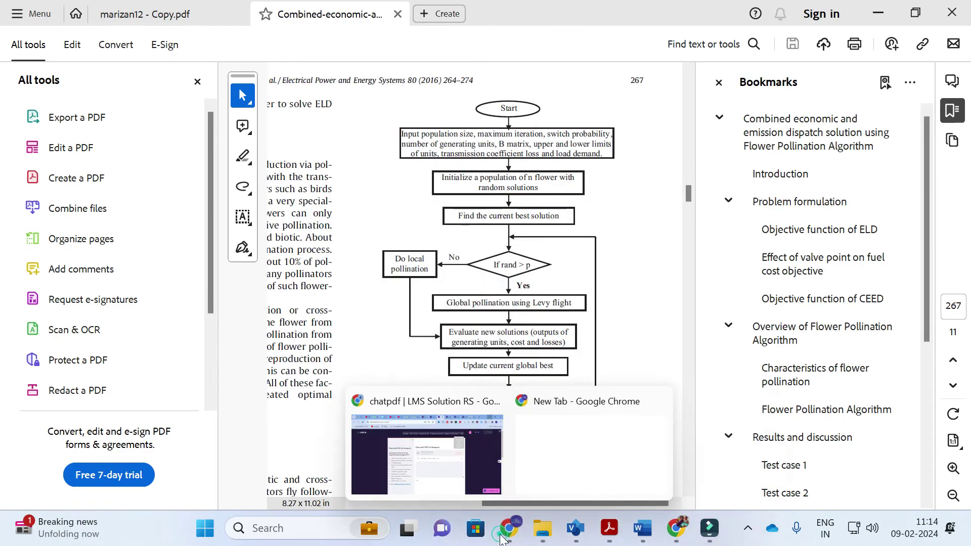
pyautogui.click(447, 473)
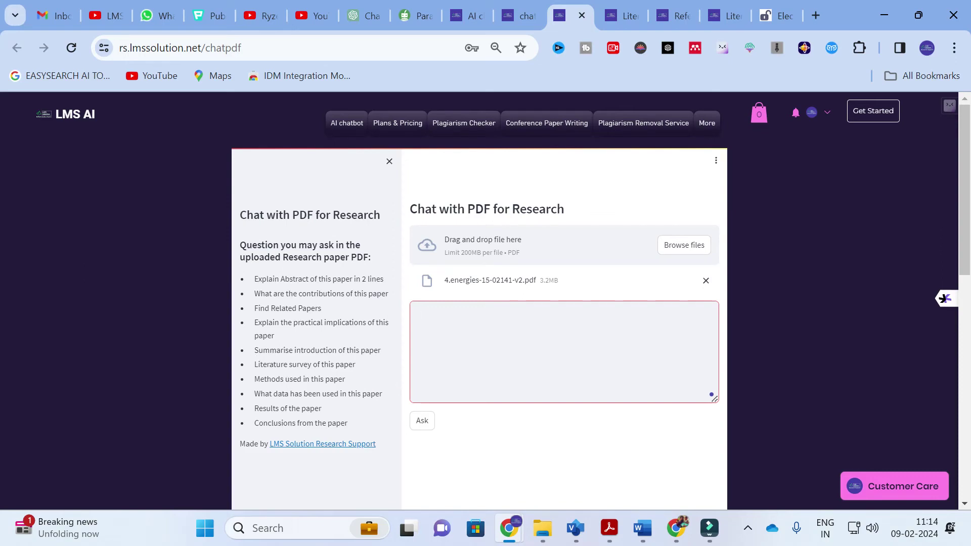
# Copy the suggestion 'Summarise introduction of this paper' into the question box and ask it.
pyautogui.moveTo(254, 350); pyautogui.dragTo(380, 350)
pyautogui.hotkey('ctrl', 'c')
pyautogui.click(498, 317)
pyautogui.hotkey('ctrl', 'v')
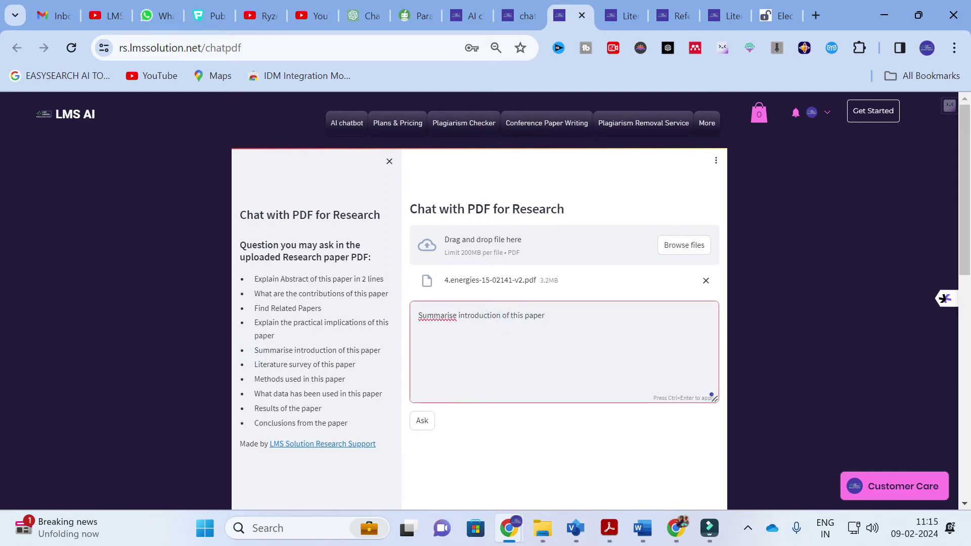
pyautogui.click(424, 428)
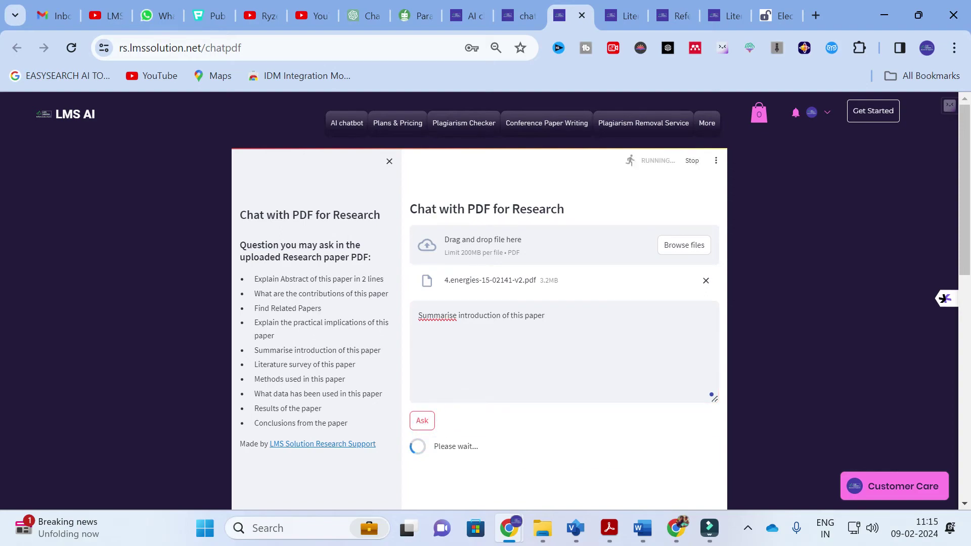
# Read through the answer describing the optimal microgrid design for MUST, Pakistan.
pyautogui.scroll(-2, 479, 303)
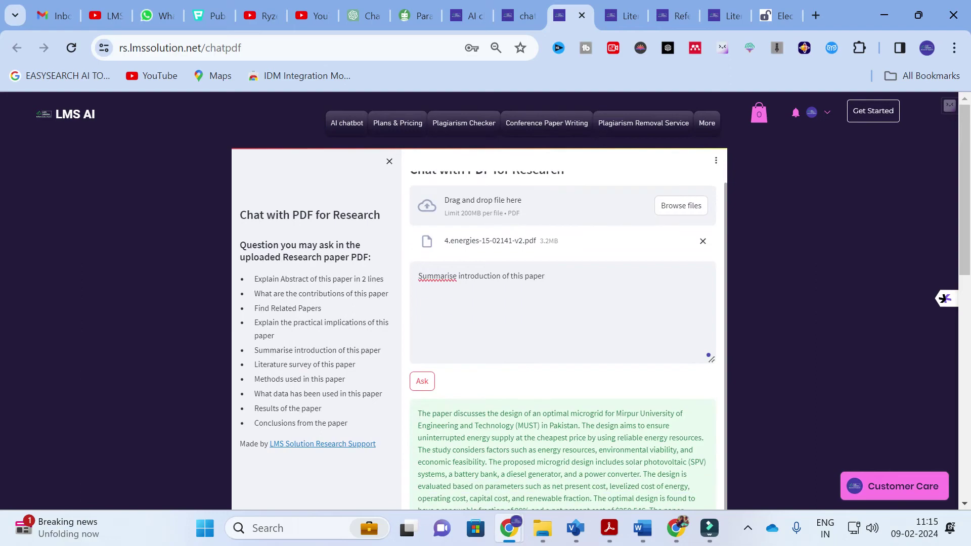
pyautogui.scroll(-3, 479, 304)
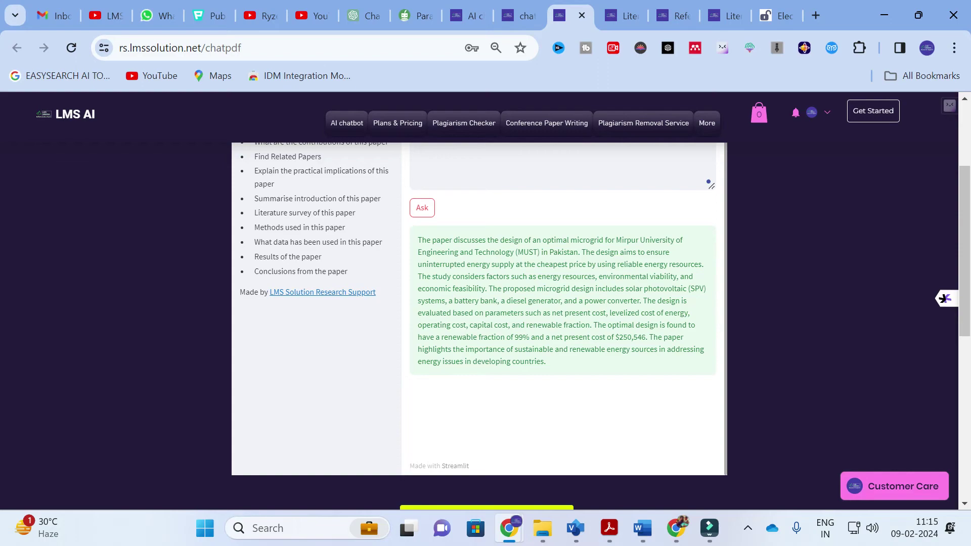
pyautogui.scroll(4, 629, 286)
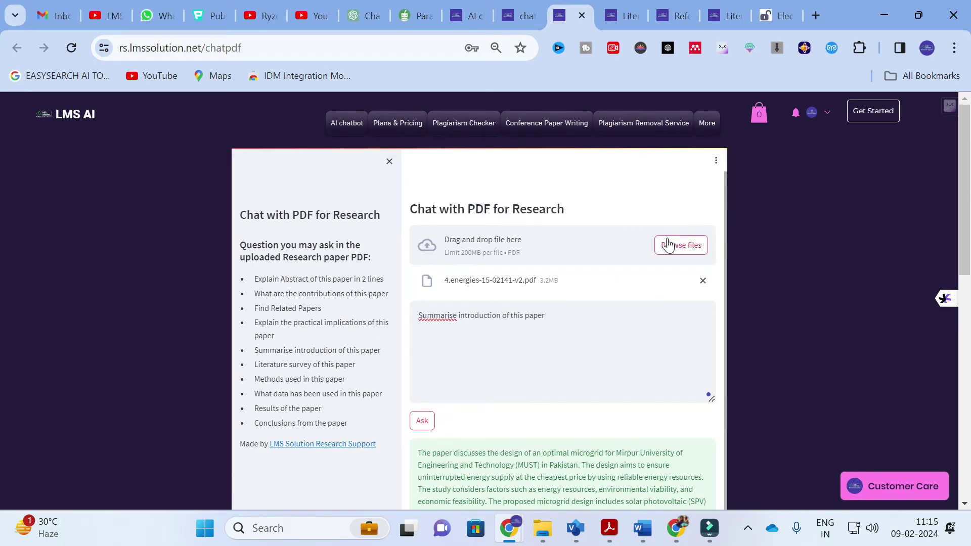
pyautogui.rightClick(223, 423)
pyautogui.click(269, 453)
# Review the Plans & Pricing cards: Free ₹0, Monthly ₹99, Quarterly ₹199, Half-Yearly ₹499, Yearly ₹999.
pyautogui.click(464, 11)
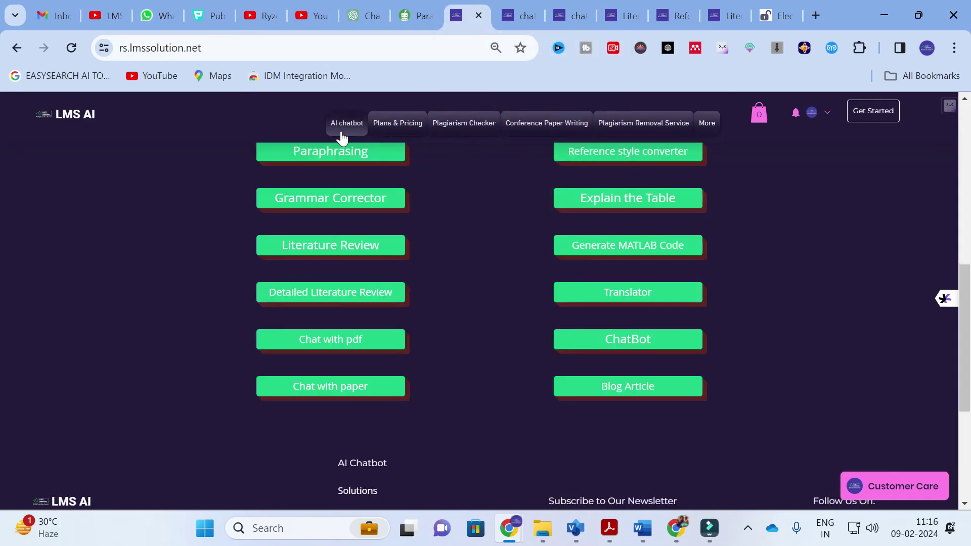
pyautogui.click(395, 125)
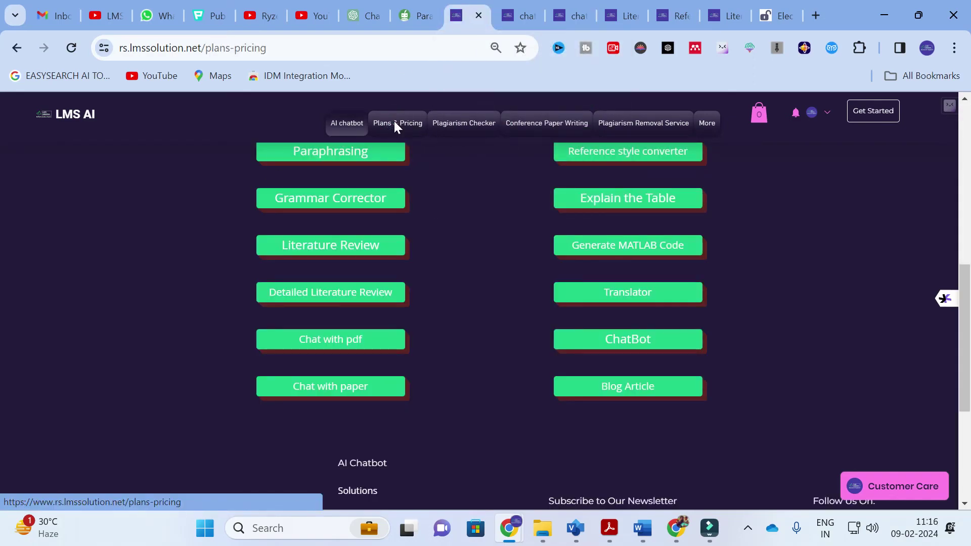
pyautogui.scroll(-2, 340, 271)
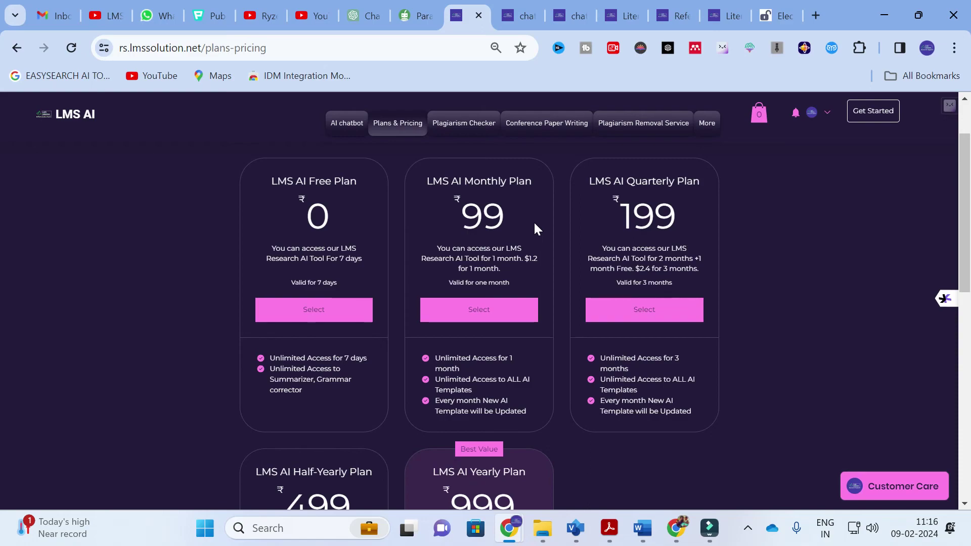
pyautogui.scroll(-1, 479, 321)
pyautogui.scroll(1, 479, 322)
pyautogui.scroll(-2, 479, 322)
pyautogui.scroll(-1, 478, 322)
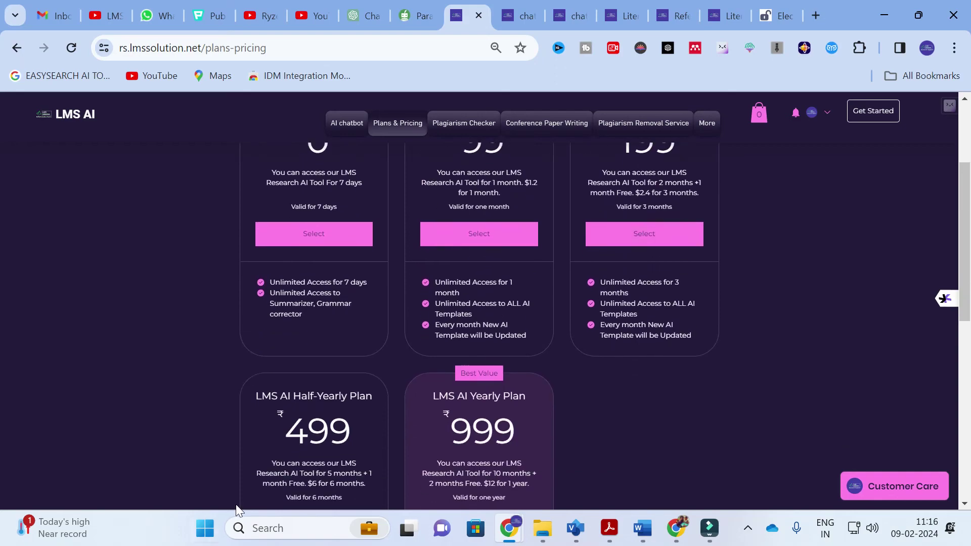
pyautogui.scroll(-2, 479, 321)
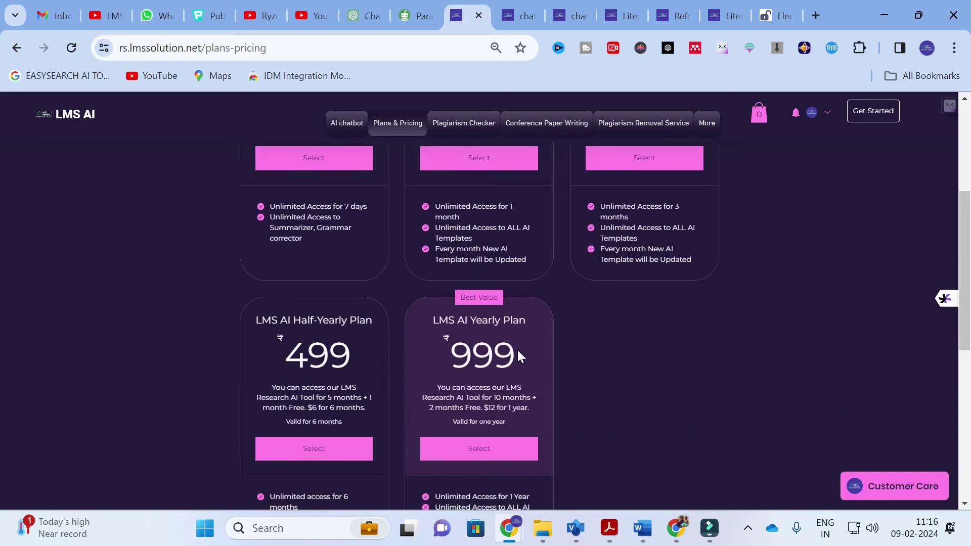